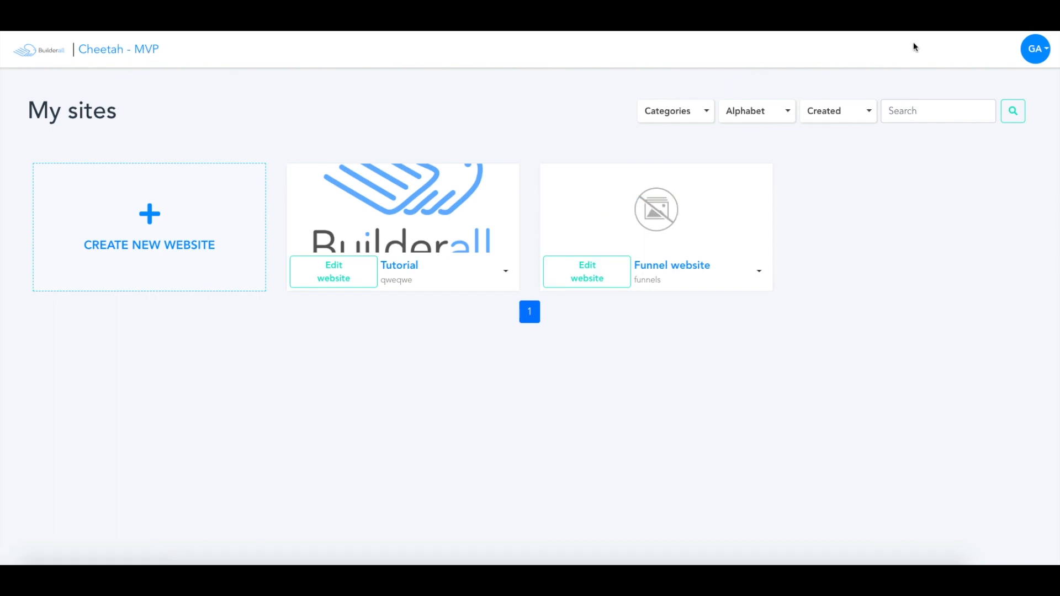
- Examine the account options and the new-website form with its title and description fields, leaving both without changes
left_click(1044, 52)
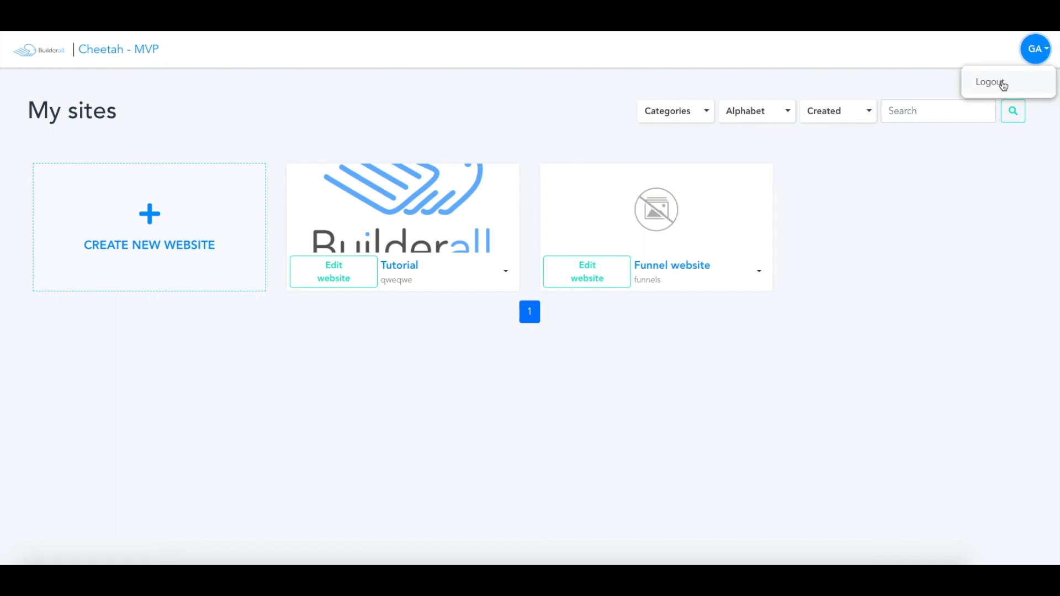
left_click(928, 81)
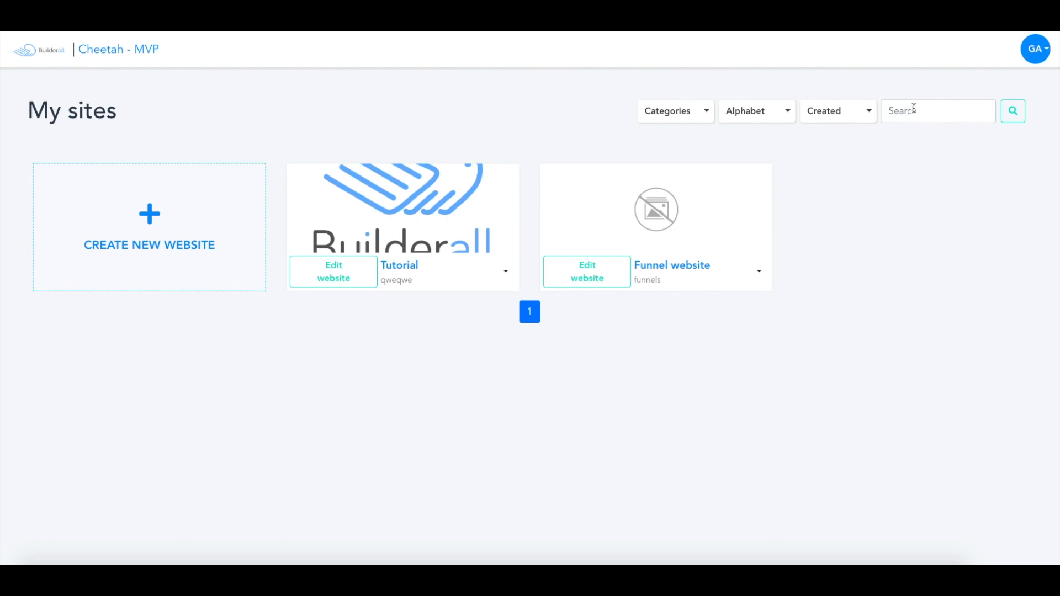
left_click(145, 213)
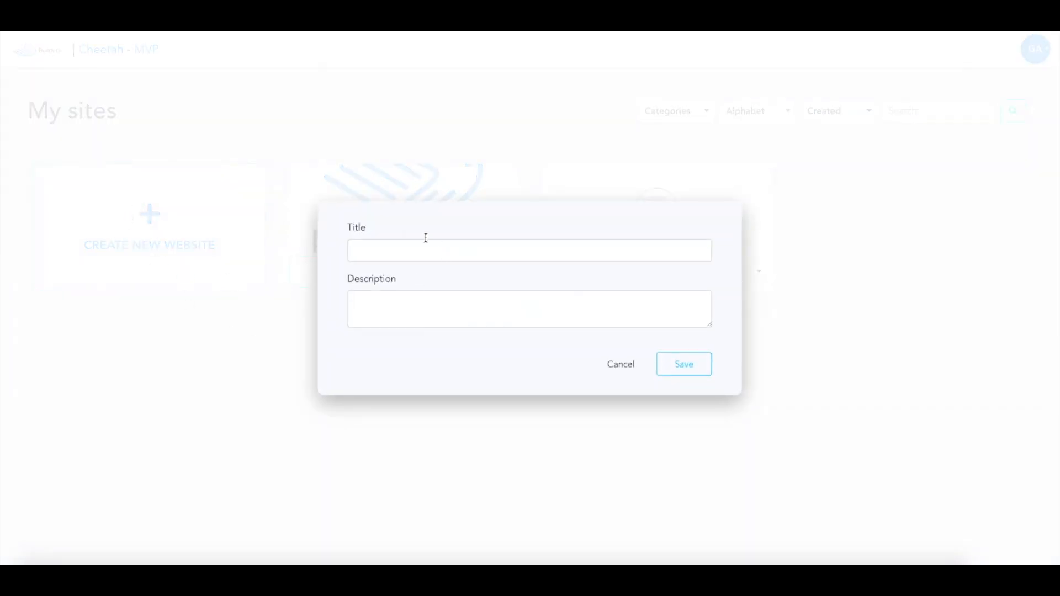
left_click(622, 371)
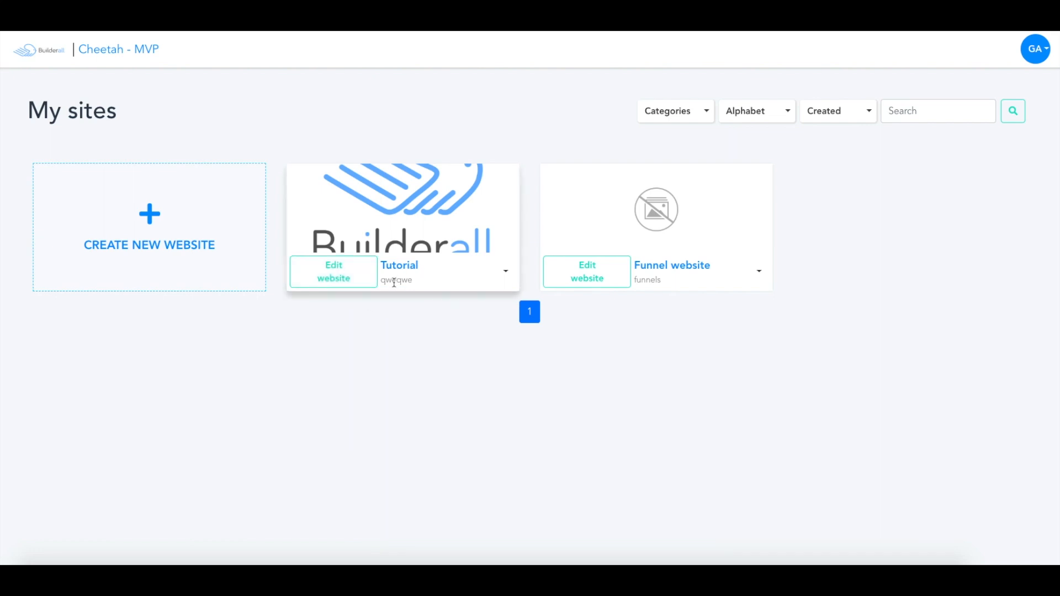
- Examine the share image controls on both website cards and the actions available for the Tutorial website
mouse_move(457, 214)
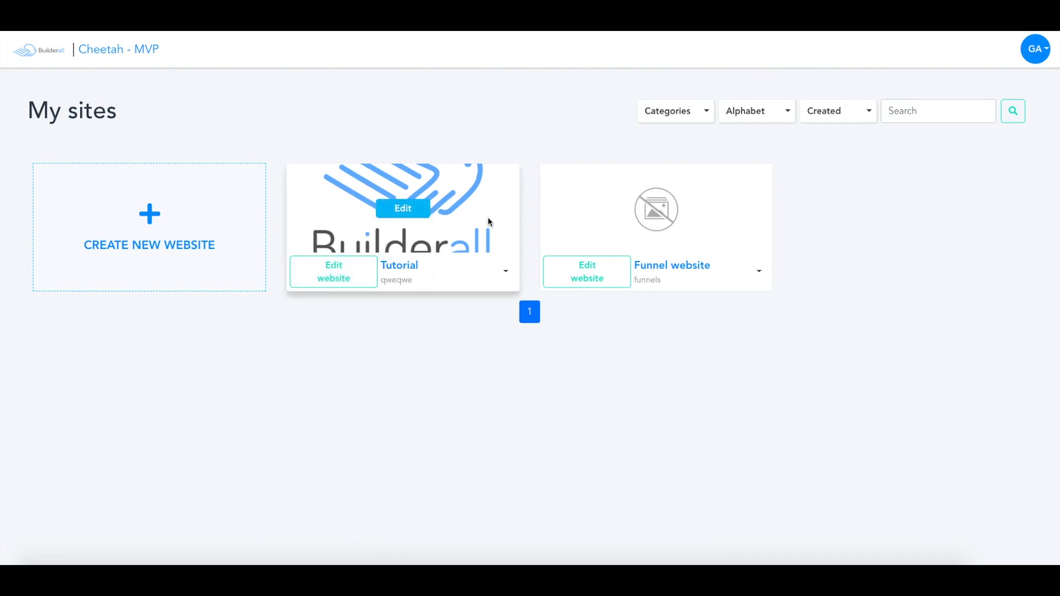
mouse_move(621, 214)
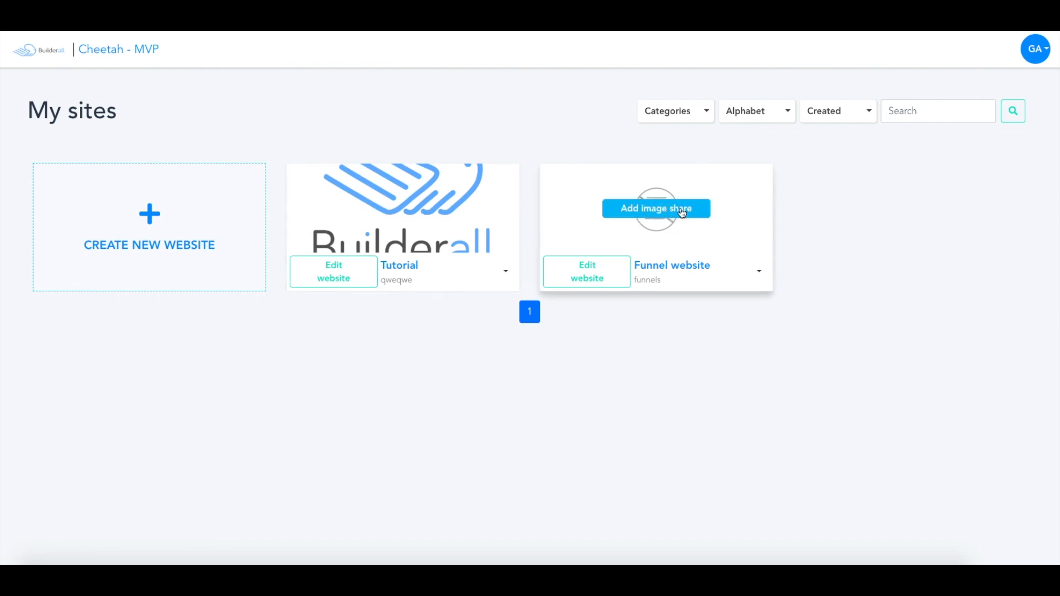
left_click(506, 273)
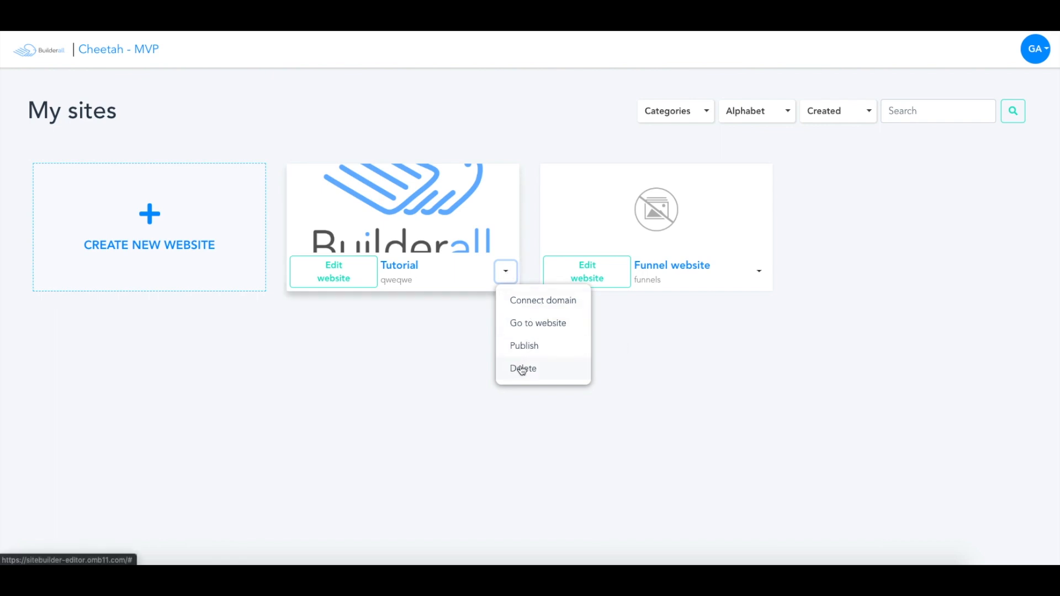
left_click(460, 348)
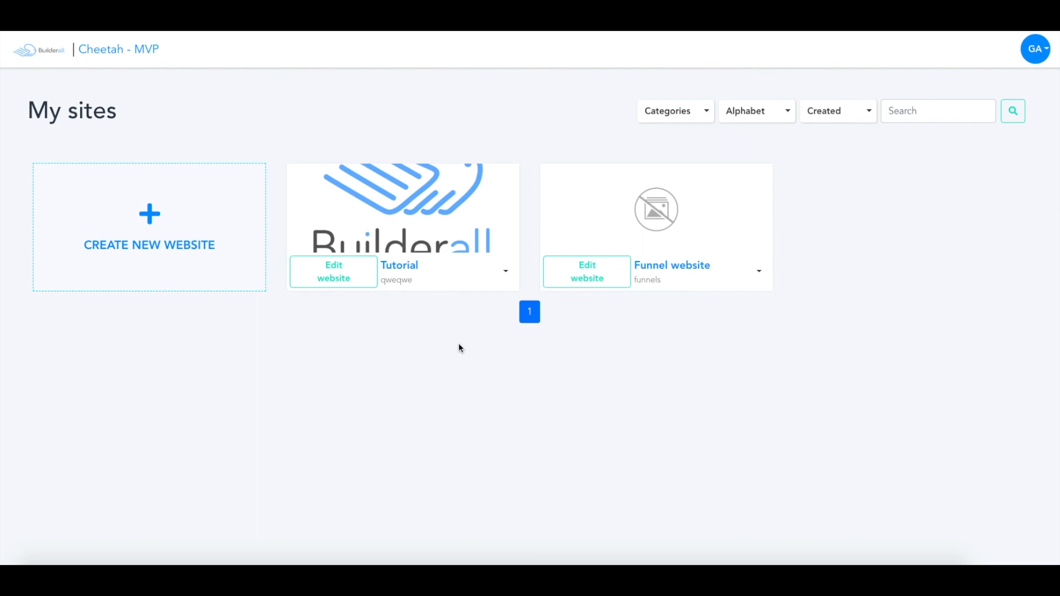
- Open the Tutorial website's page overview for editing
left_click(330, 273)
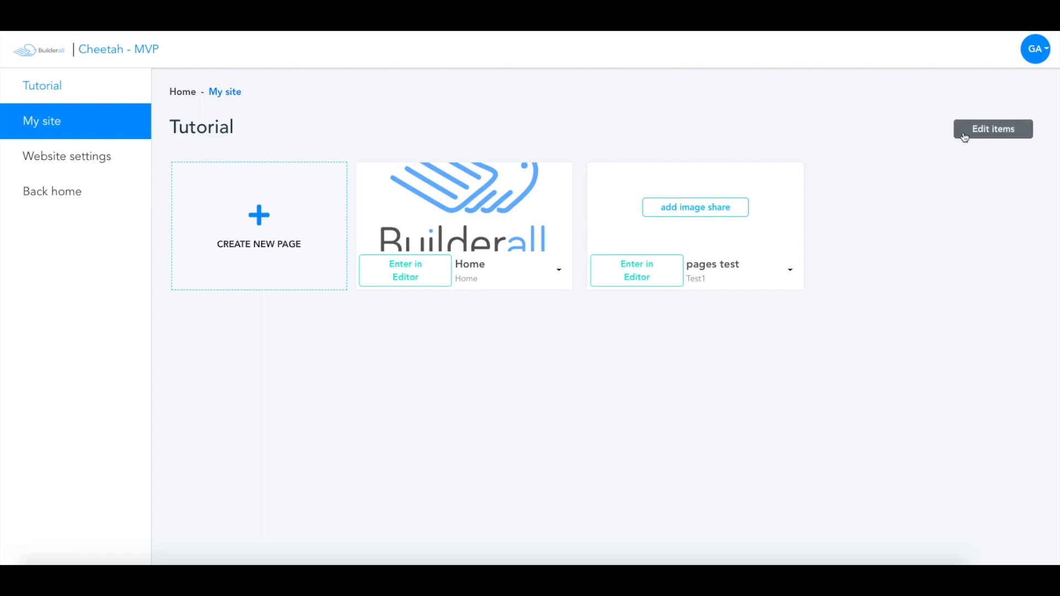
left_click(992, 139)
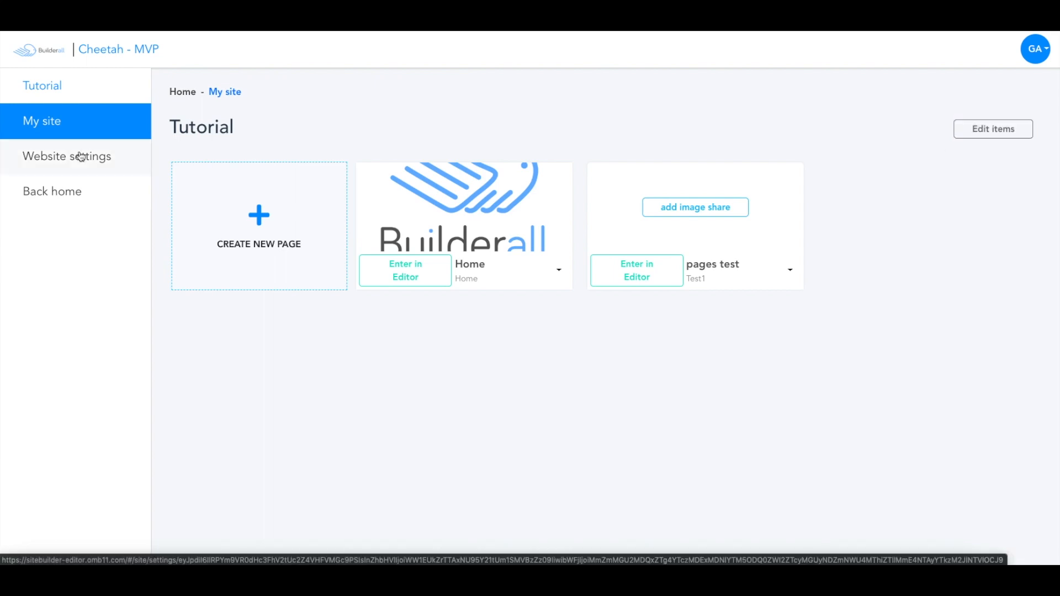
- Examine the General Settings and SEO Settings sections in the Tutorial website's settings
left_click(52, 148)
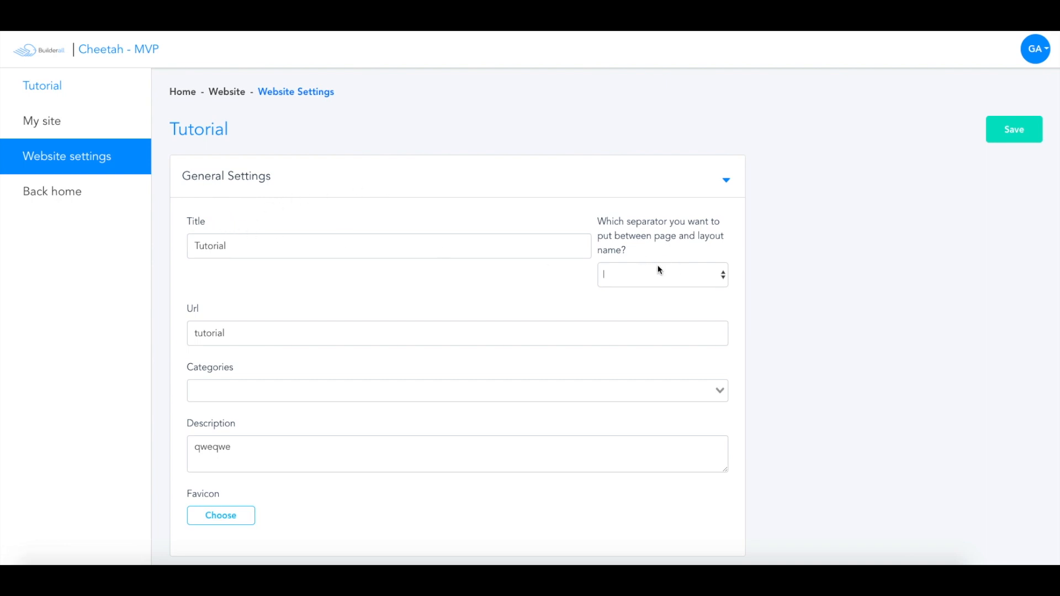
scroll(237, 265, "down", 1)
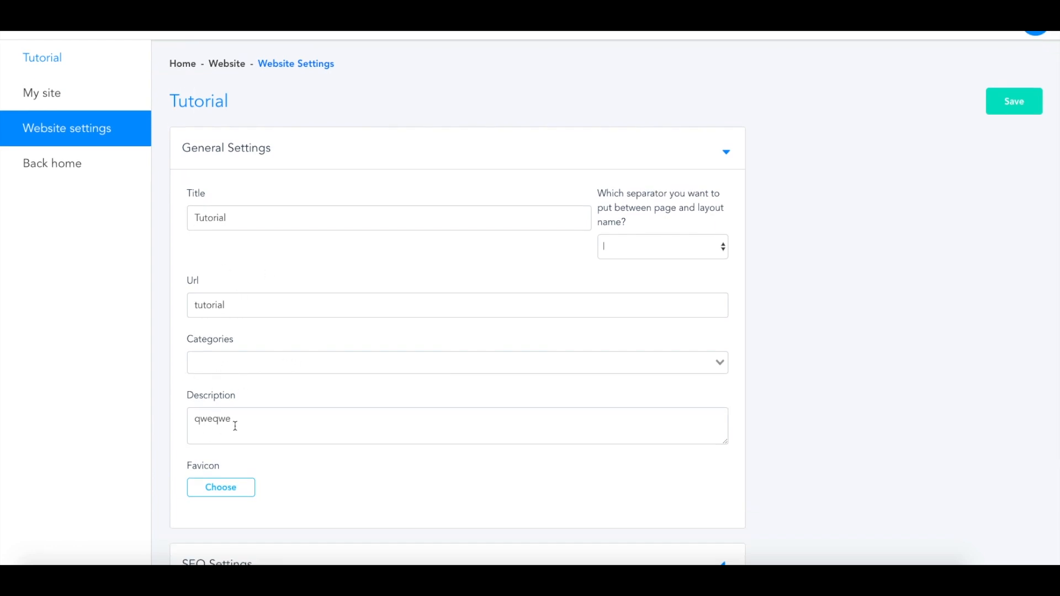
left_click(723, 151)
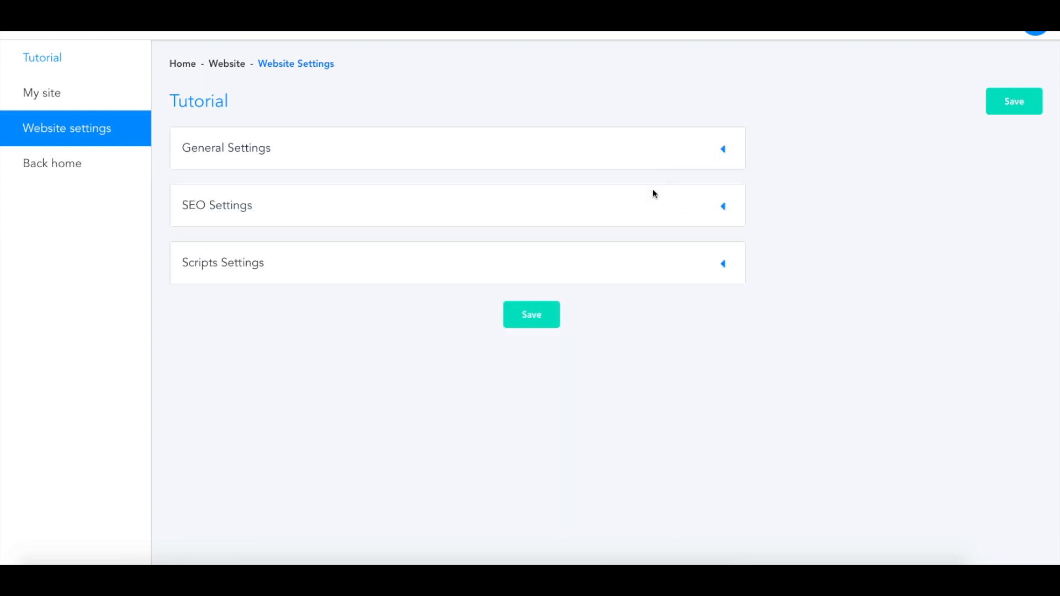
left_click(726, 207)
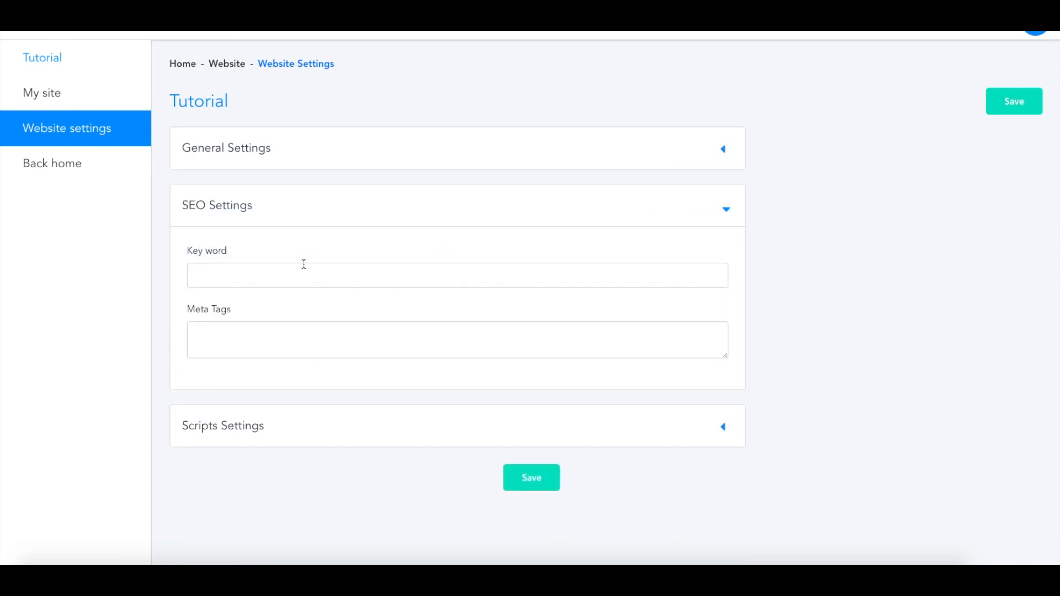
left_click(726, 208)
- Review the general, Facebook Pixel and Analytics fields under Scripts Settings, and save the website settings
left_click(727, 264)
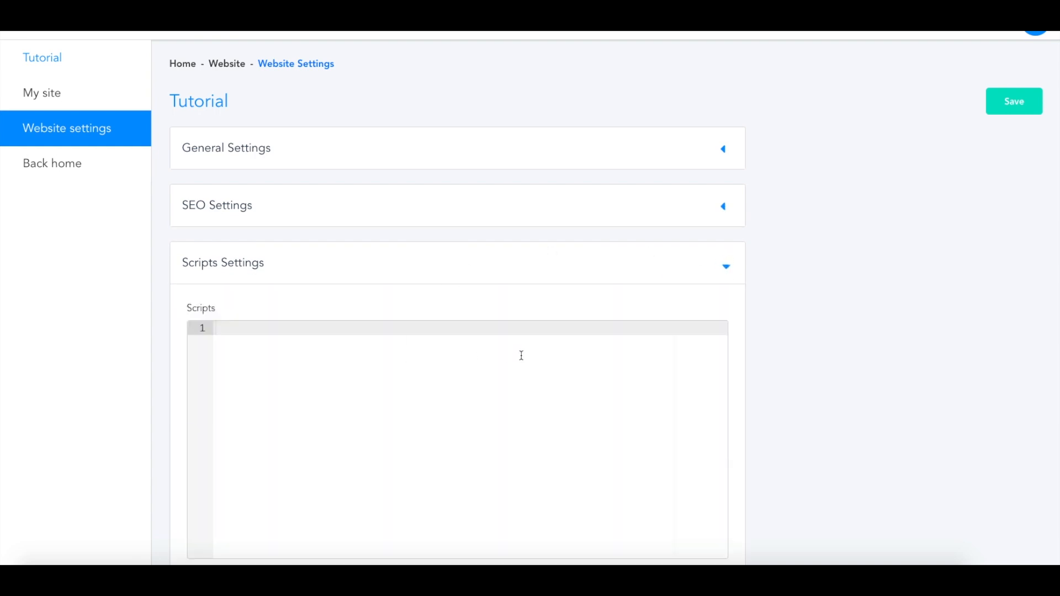
scroll(521, 355, "down", 6)
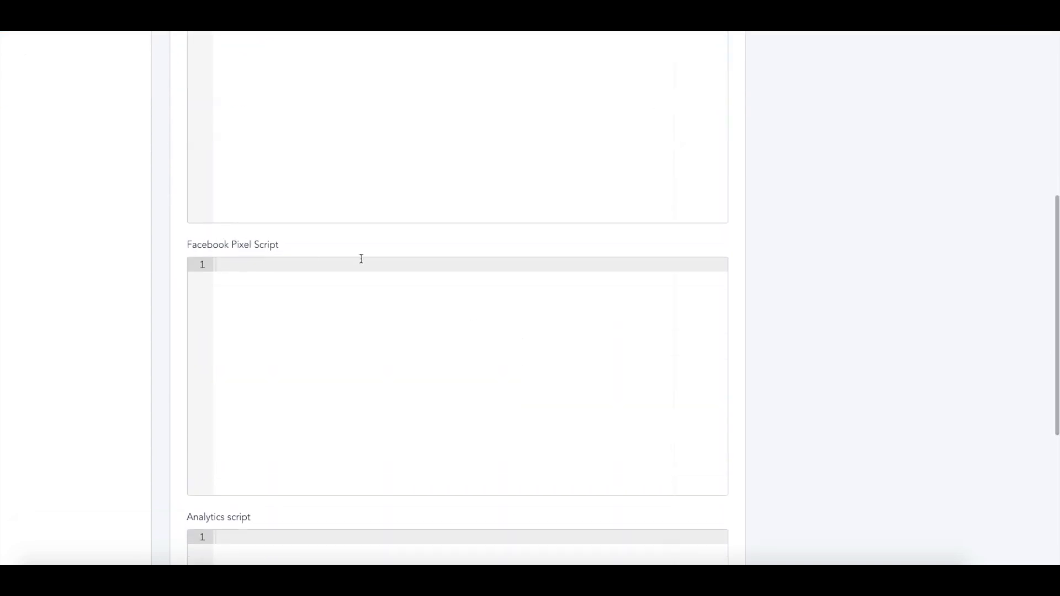
scroll(475, 315, "down", 4)
scroll(433, 307, "down", 1)
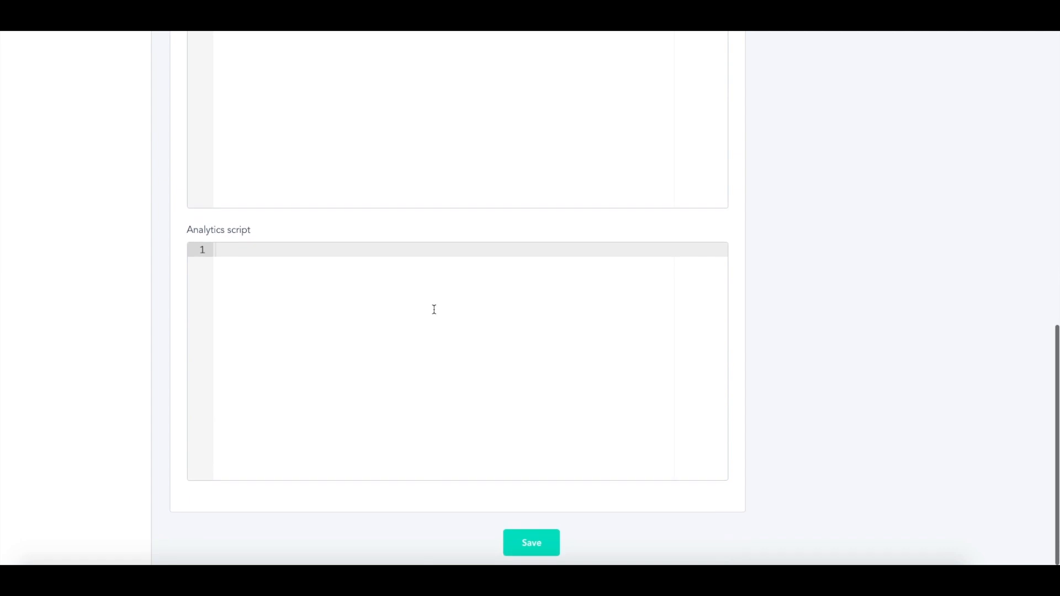
scroll(463, 308, "up", 10)
left_click(733, 294)
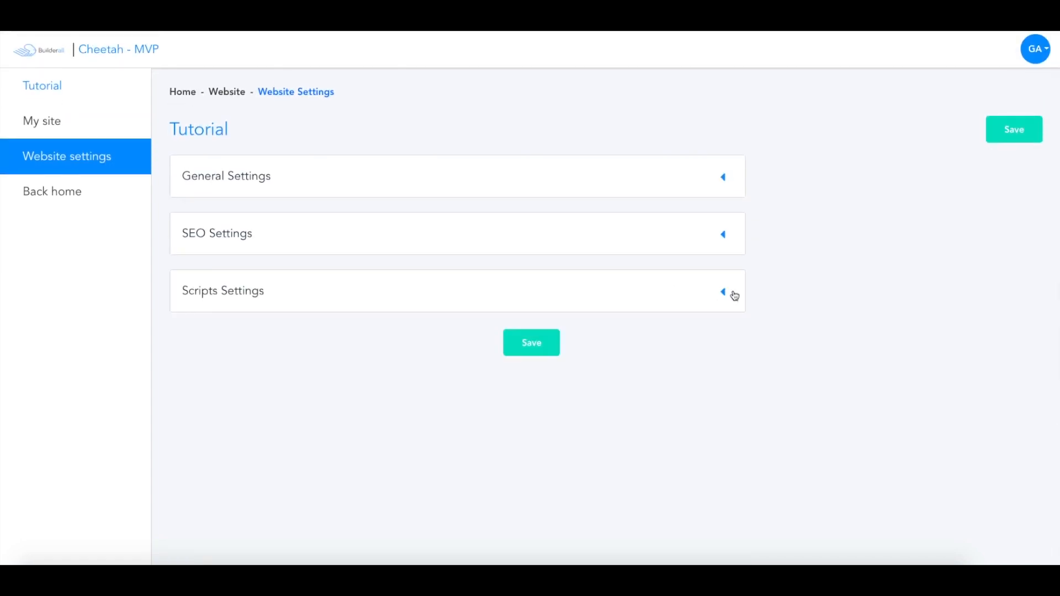
left_click(522, 351)
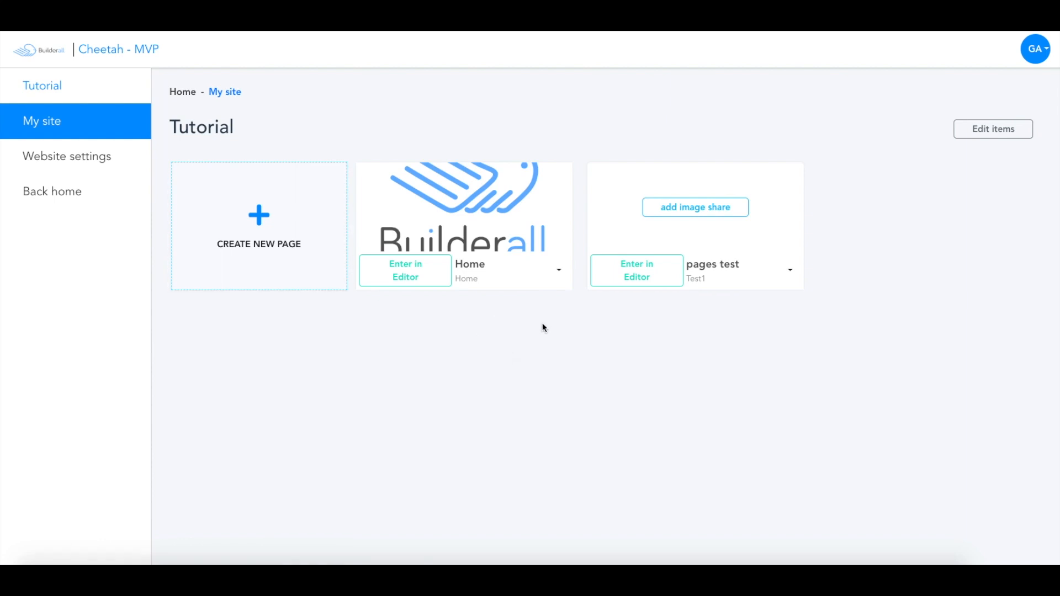
- Examine the new-page form's general fields and head scripts area, and return to the Tutorial site's pages without saving
left_click(270, 244)
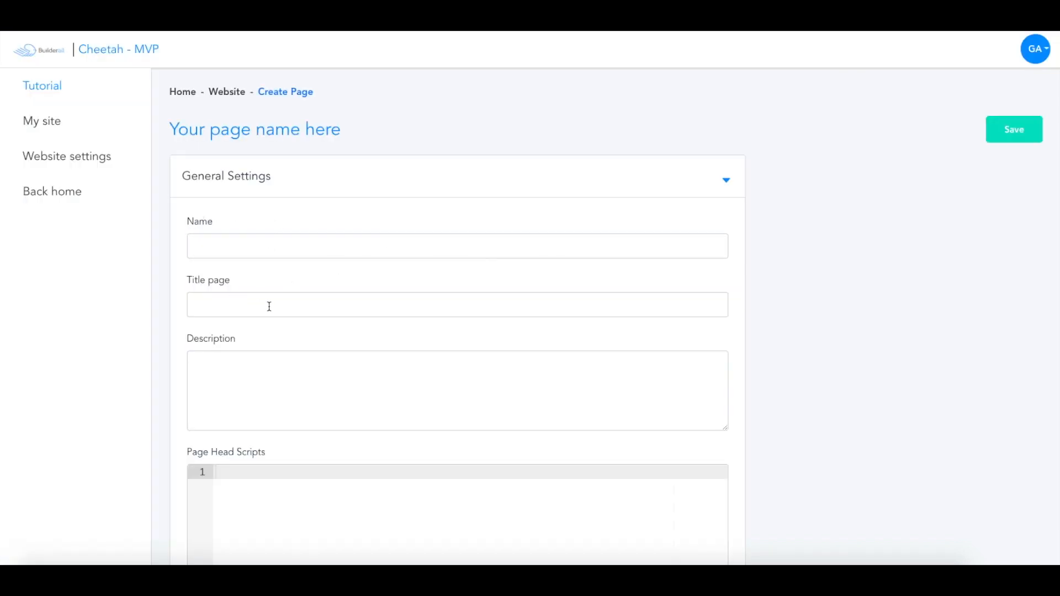
scroll(270, 307, "down", 2)
scroll(272, 293, "down", 4)
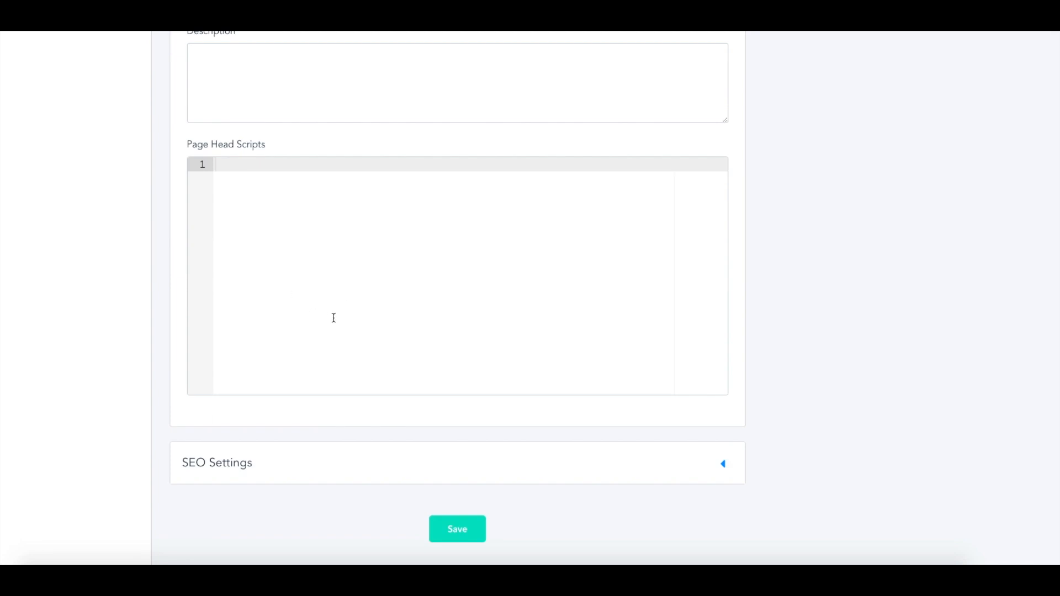
scroll(304, 309, "up", 6)
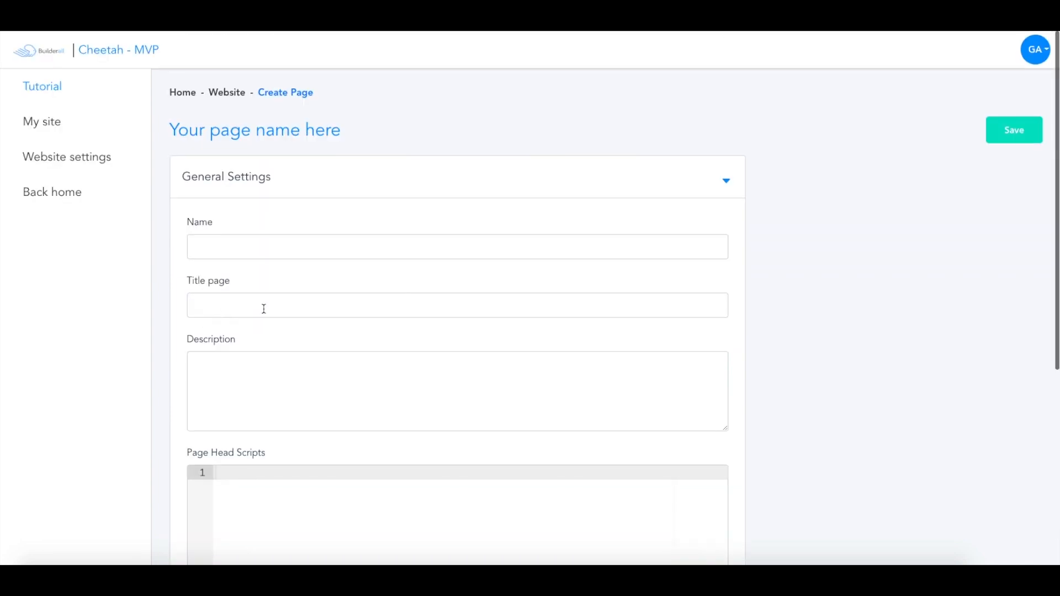
left_click(87, 116)
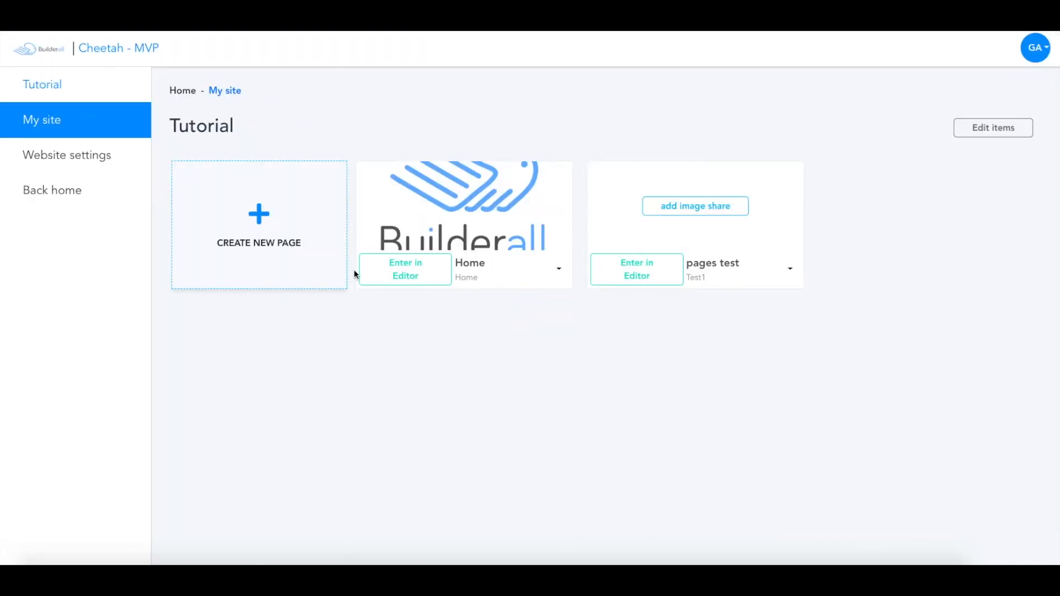
- Open the Home page in the editor and toggle the ruler and gridlines on and off
left_click(433, 277)
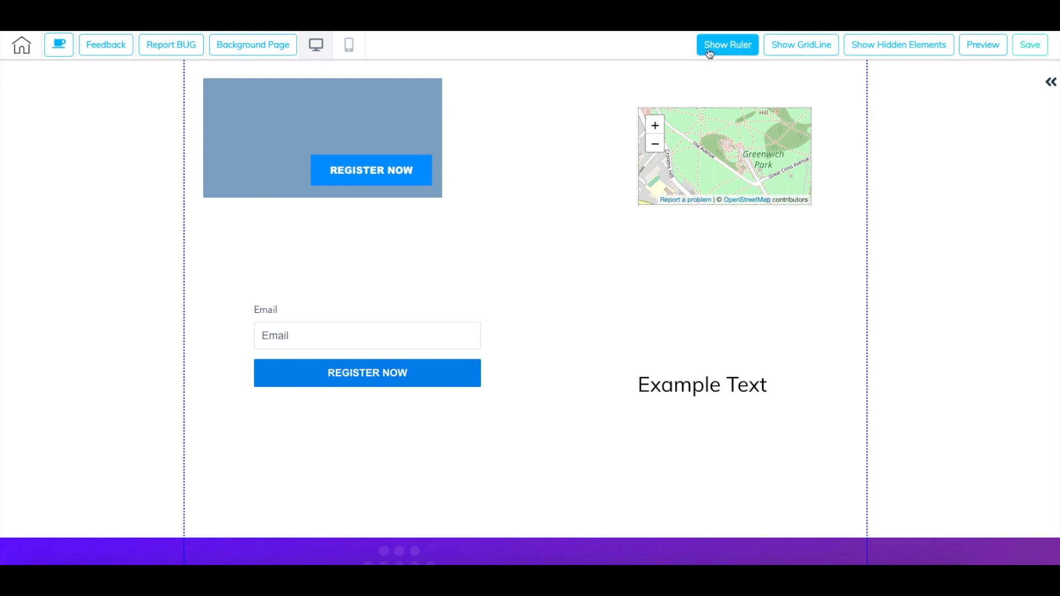
left_click(736, 53)
left_click(735, 53)
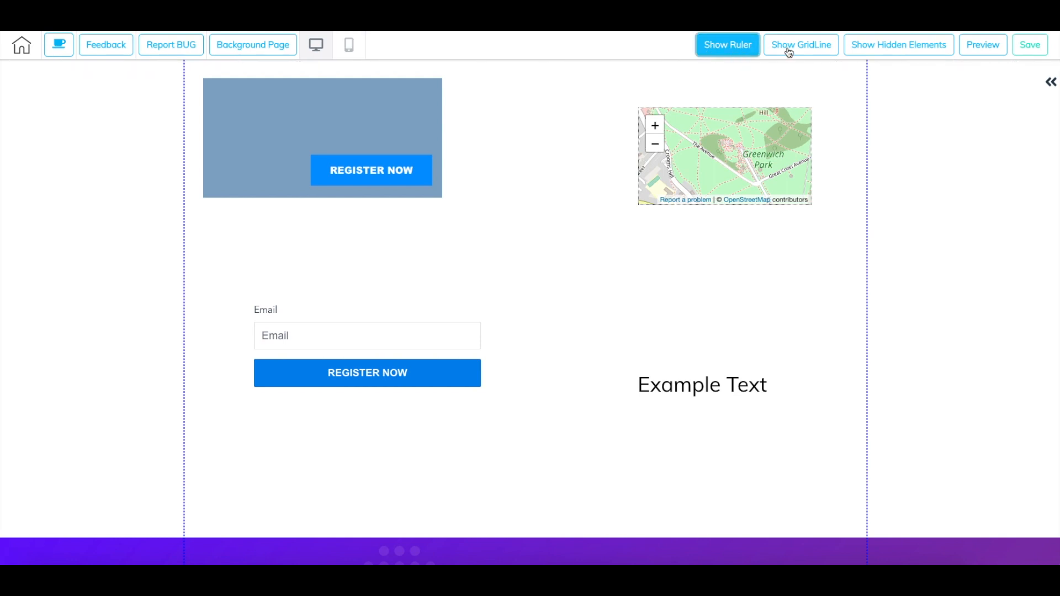
left_click(793, 52)
left_click(793, 51)
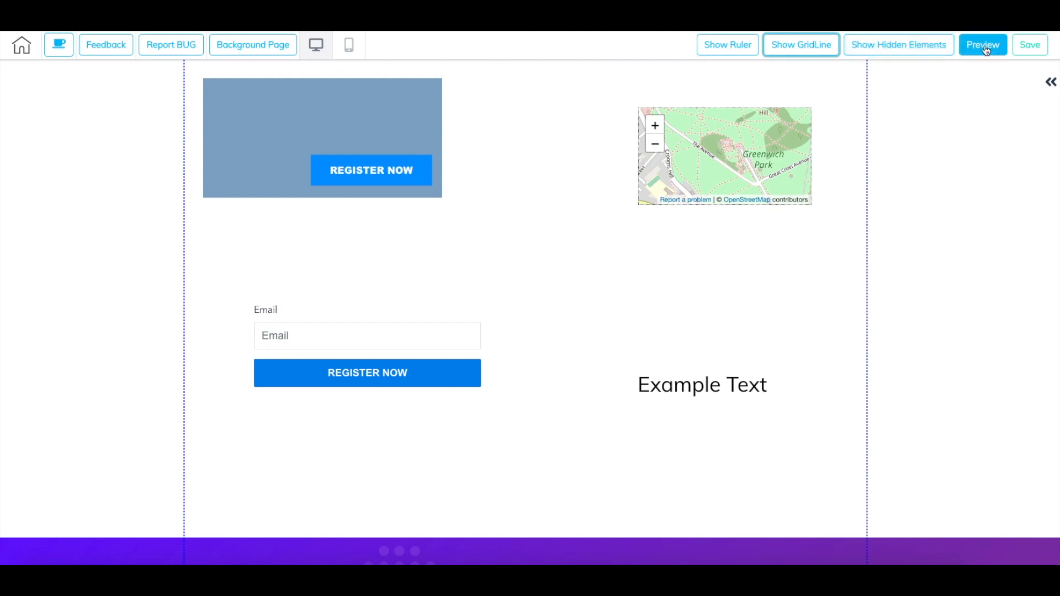
left_click(1030, 53)
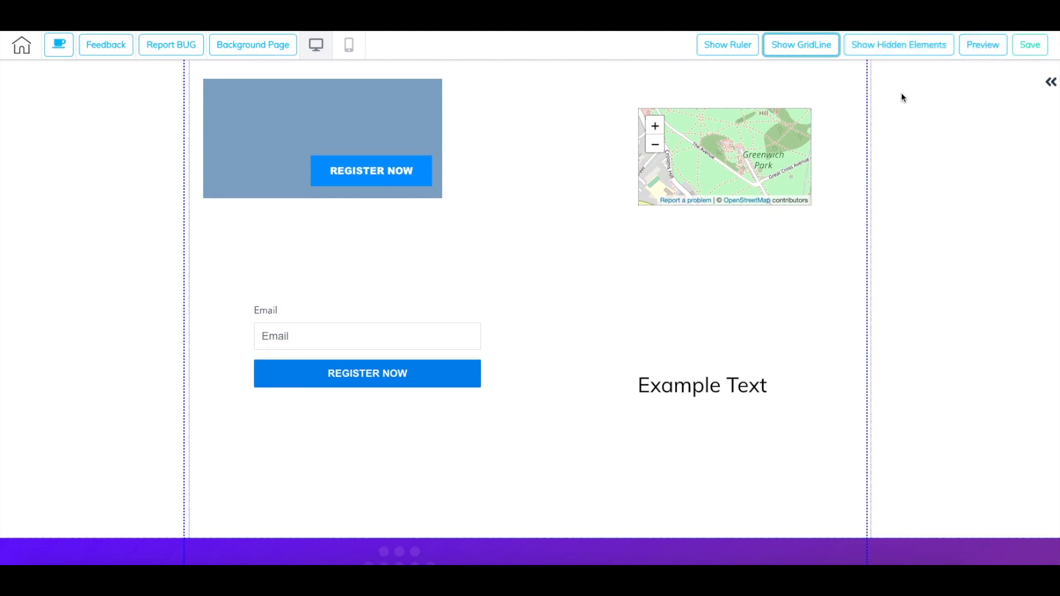
- Browse the ready-made panel templates available to add, including the 1st Fold, Blocks and Contacts categories
left_click(1051, 86)
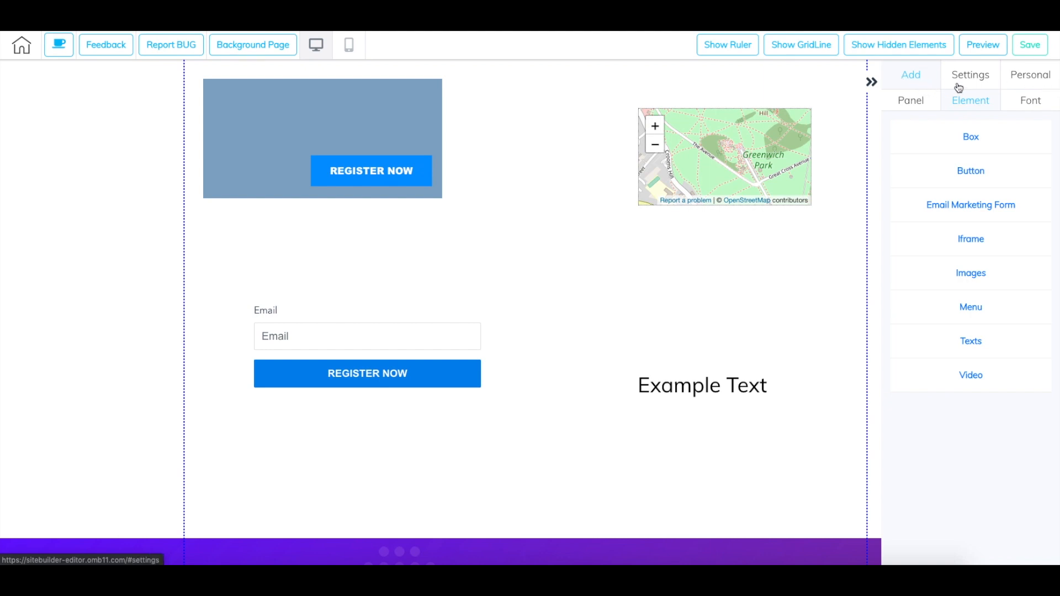
left_click(910, 105)
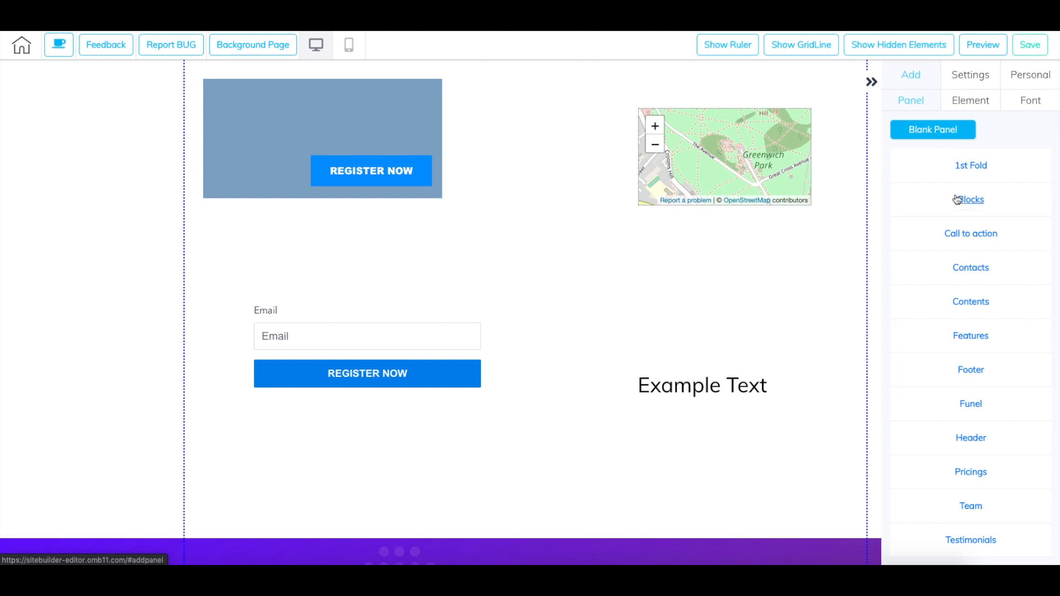
left_click(972, 167)
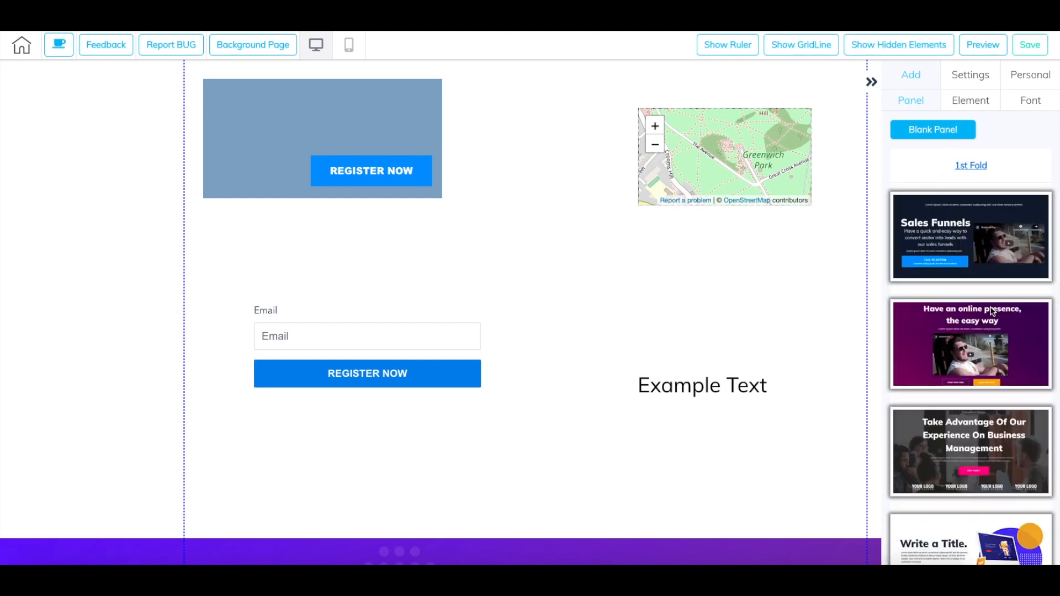
scroll(993, 311, "down", 7)
scroll(992, 311, "up", 7)
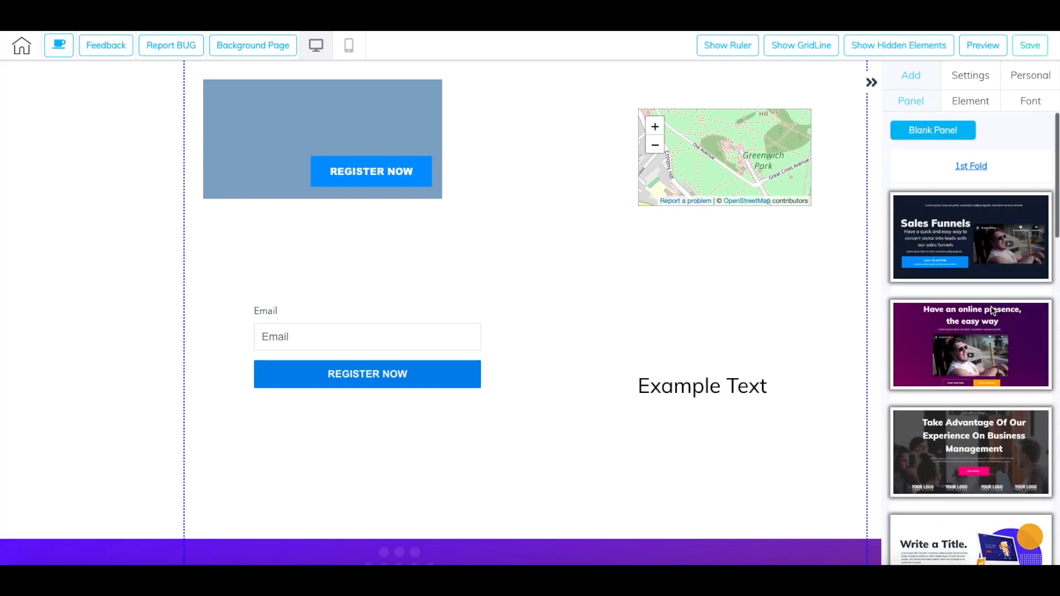
left_click(972, 167)
left_click(963, 211)
left_click(964, 204)
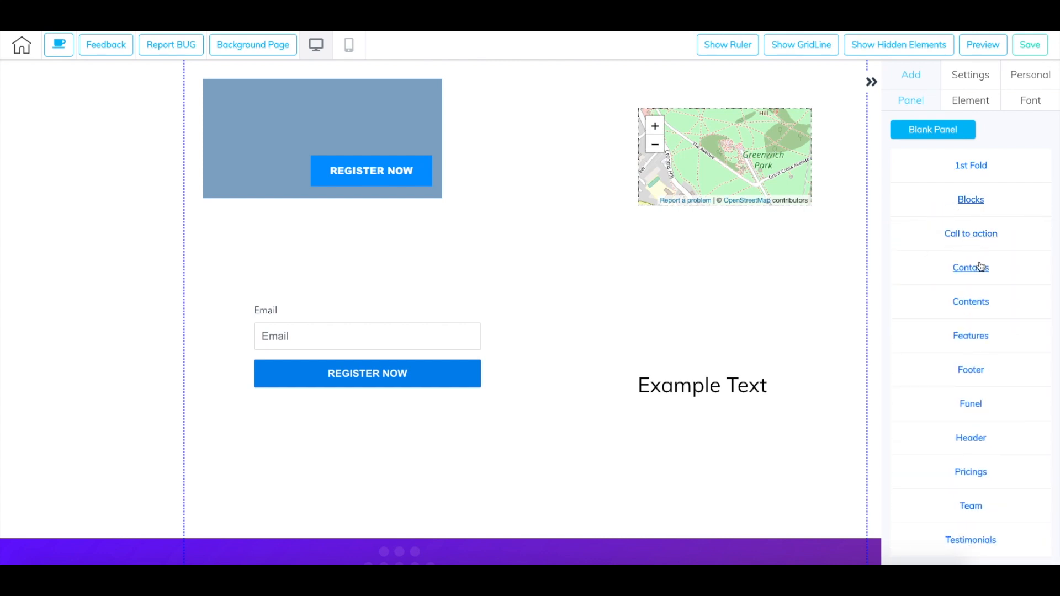
left_click(958, 269)
scroll(972, 303, "down", 1)
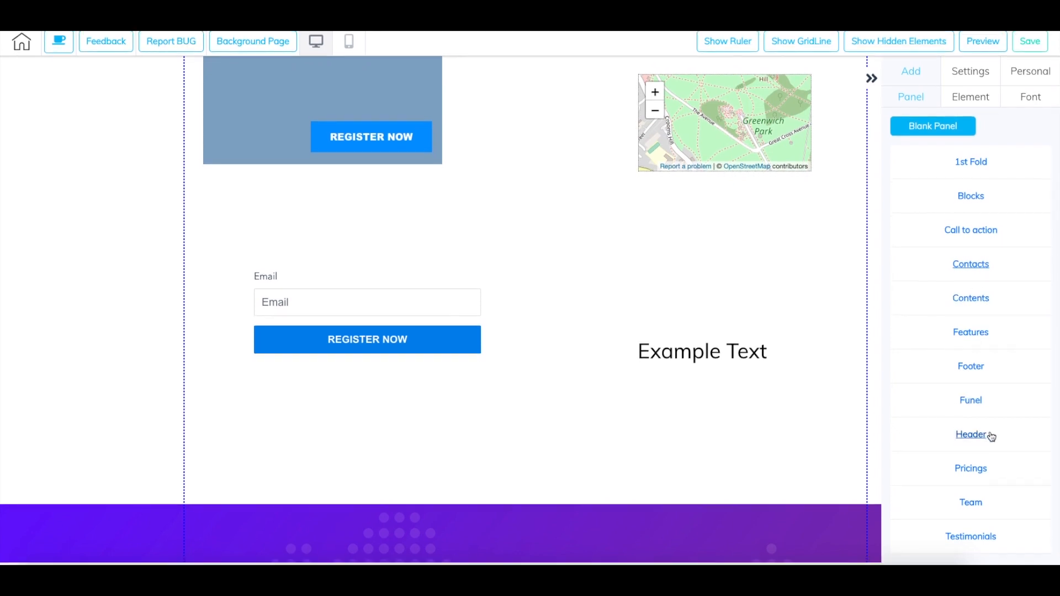
- Add the blue Footer template with centred menu links above the copyright line to the Home page
left_click(974, 370)
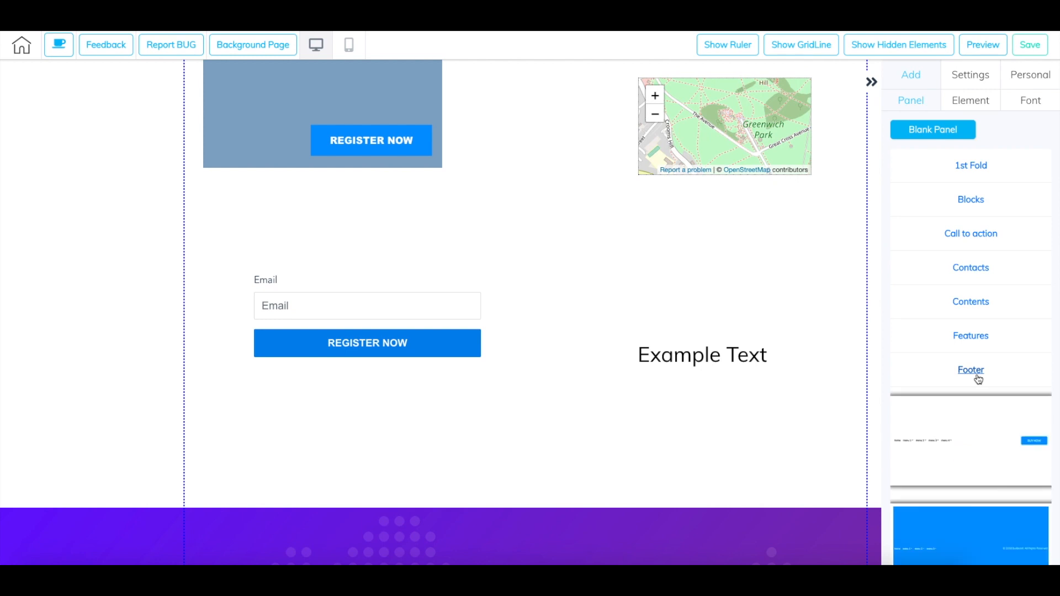
scroll(977, 450, "down", 3)
scroll(979, 453, "down", 3)
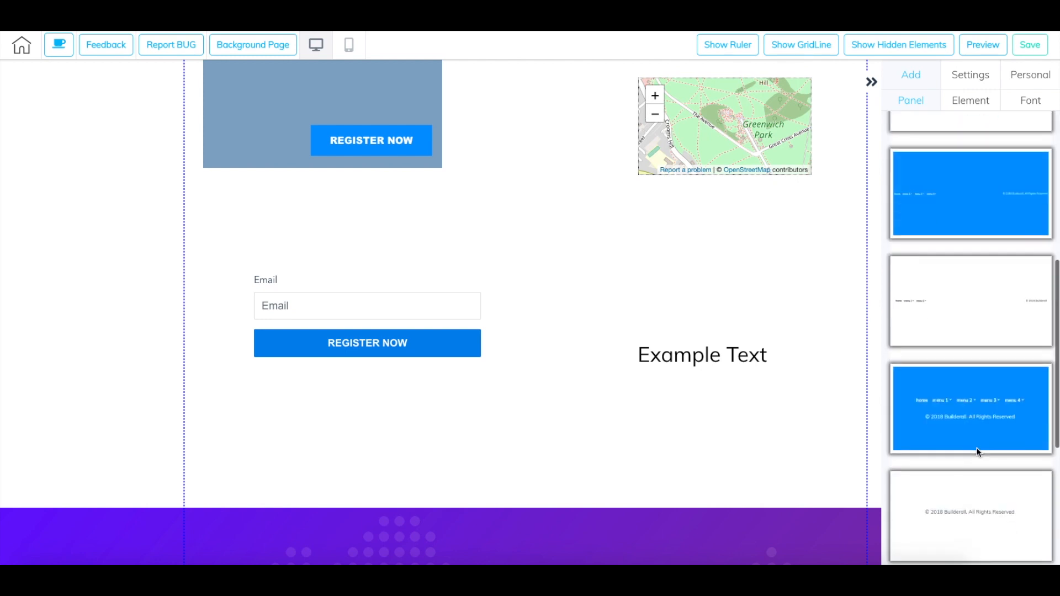
left_click(970, 418)
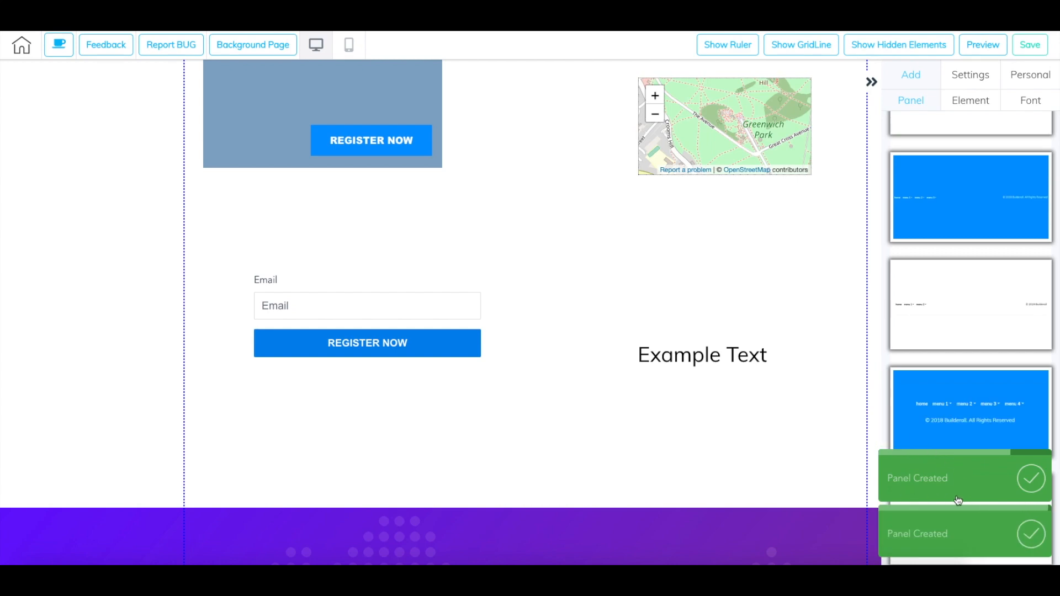
- Add the Contents panel template headed Aliquam lobortis to the end of the Home page, after checking the added footer
scroll(668, 388, "down", 15)
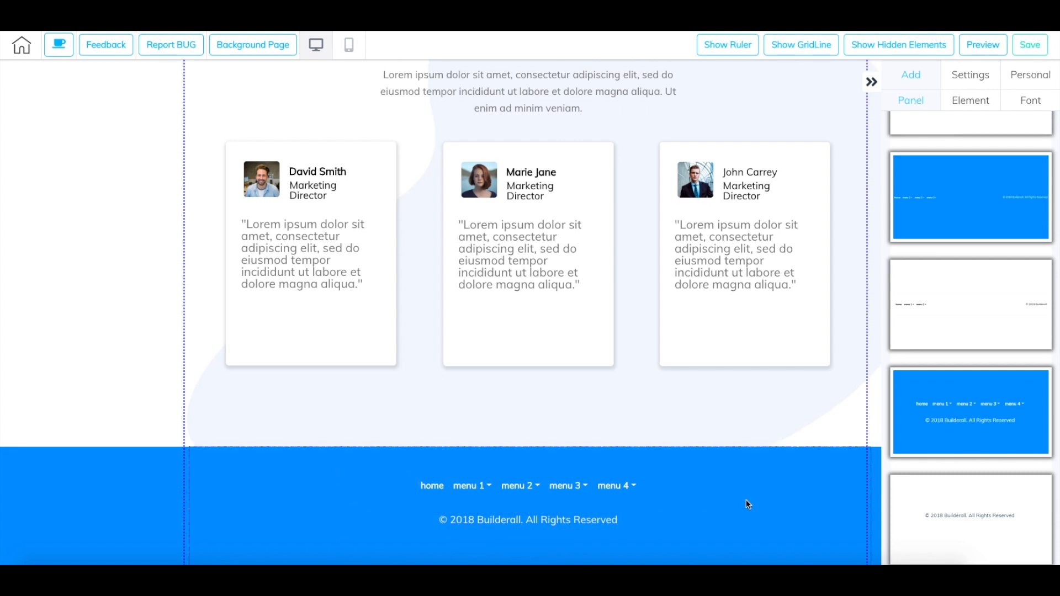
scroll(936, 354, "up", 7)
left_click(966, 369)
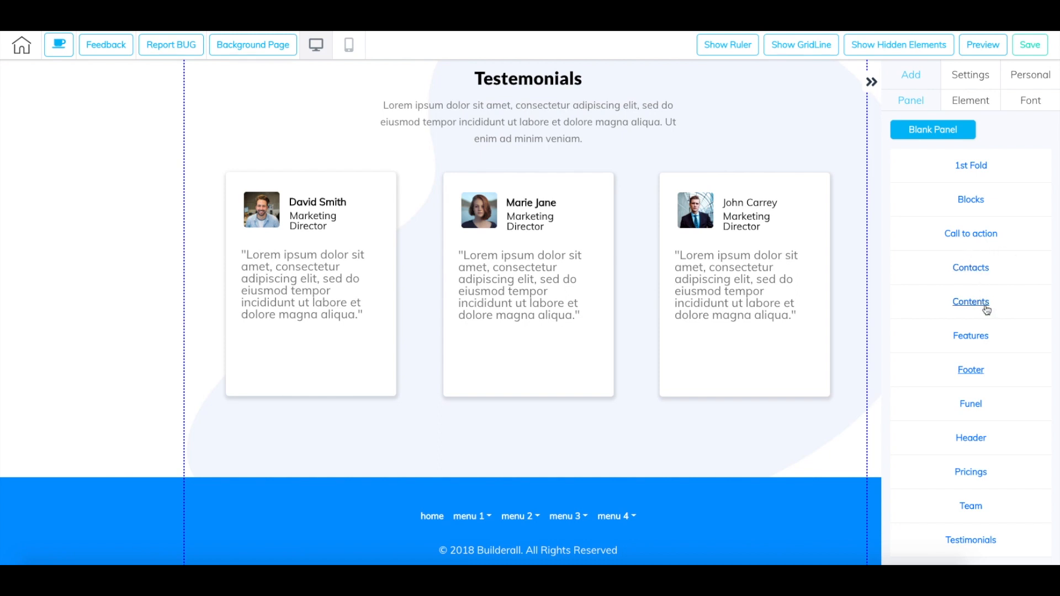
left_click(980, 304)
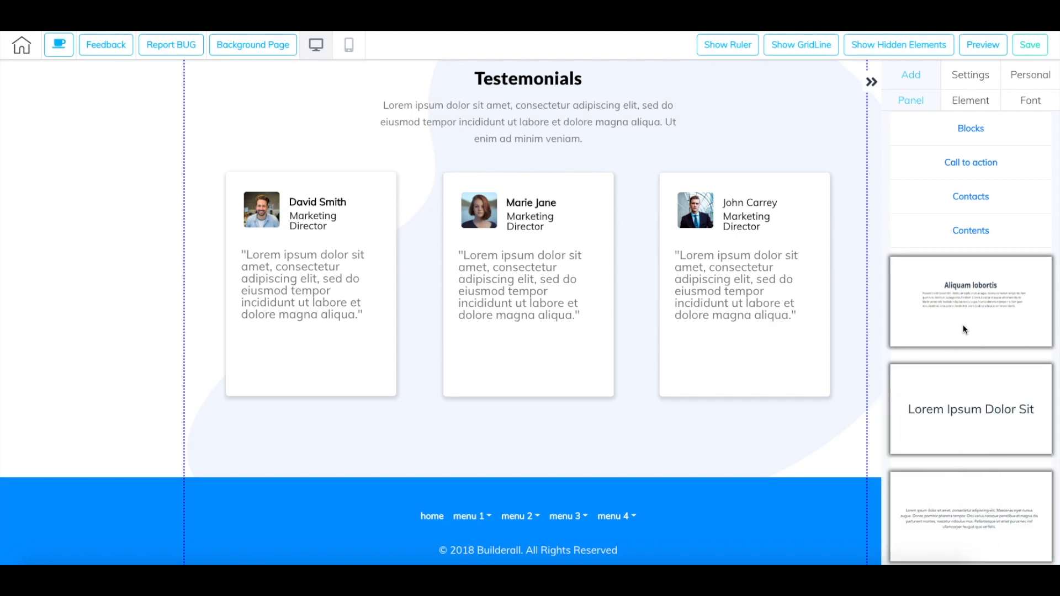
left_click(963, 329)
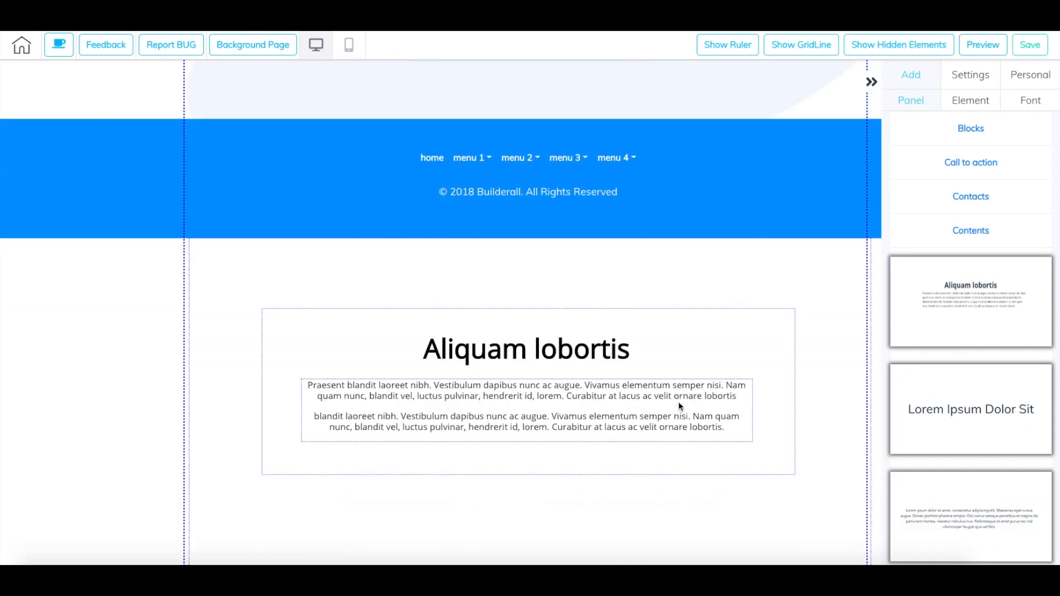
- Move the Aliquam lobortis panel up three places to sit above the Meet our Team panel, and delete it
scroll(458, 286, "up", 3)
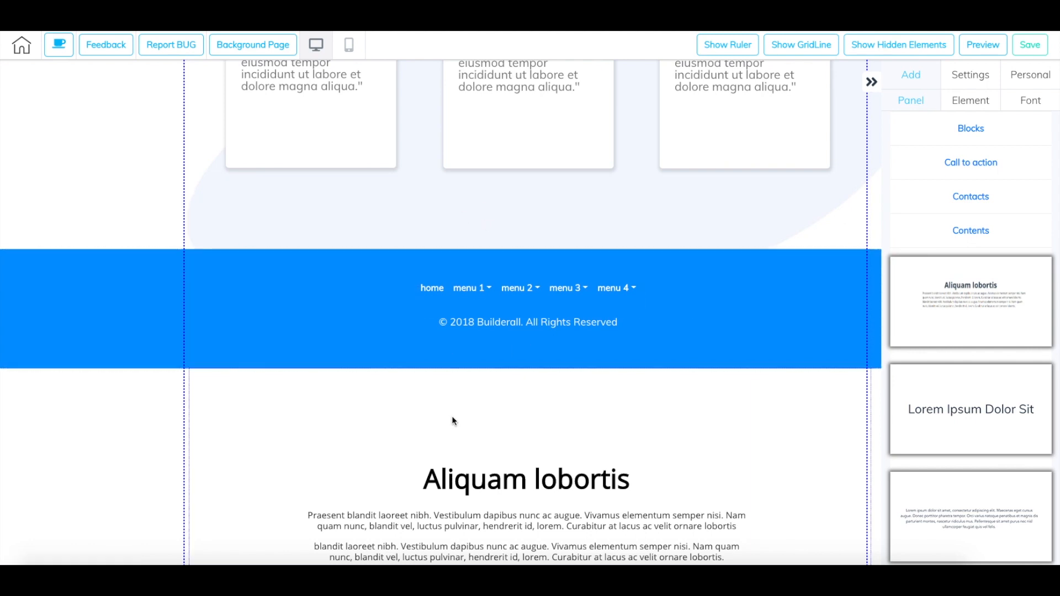
scroll(462, 416, "down", 2)
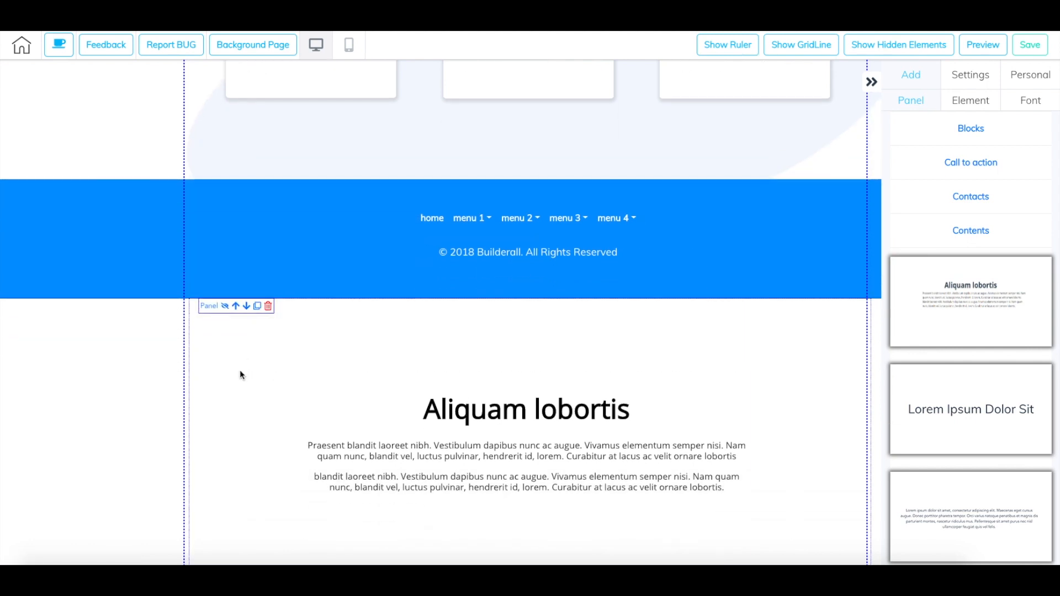
left_click(237, 306)
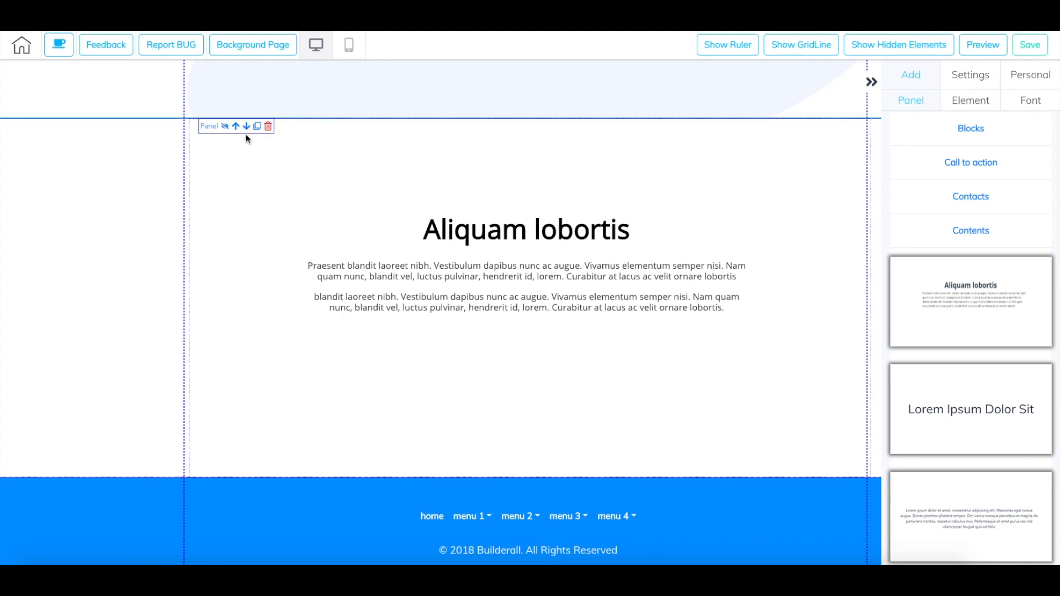
left_click(237, 128)
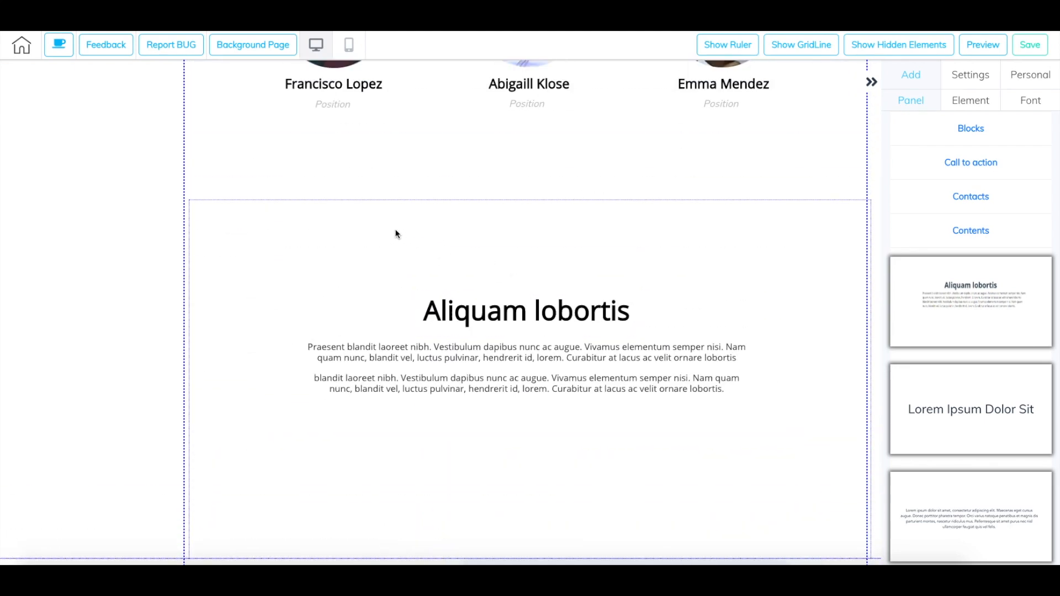
left_click(236, 208)
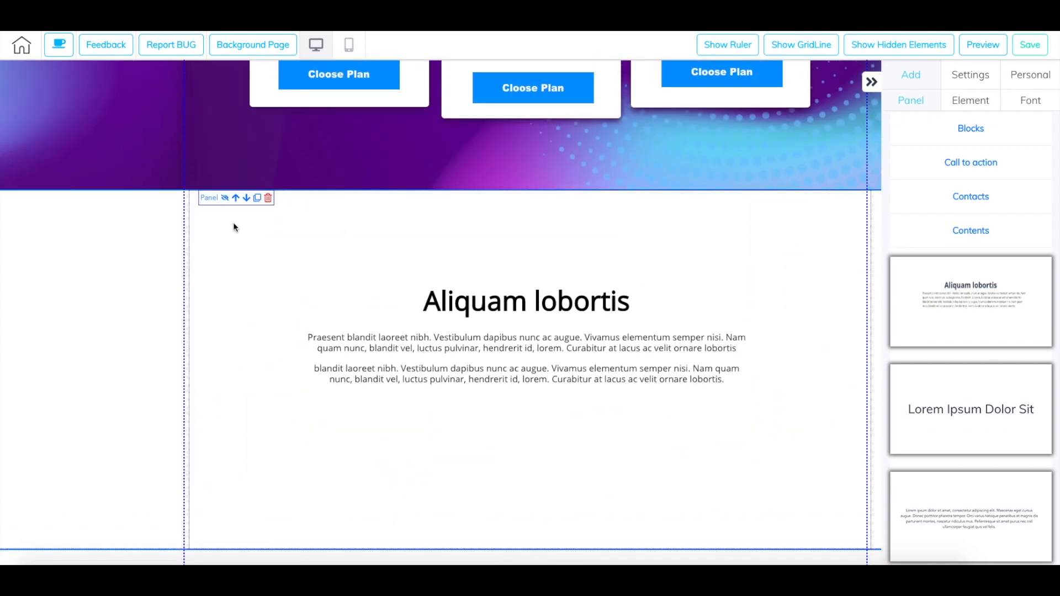
left_click(267, 198)
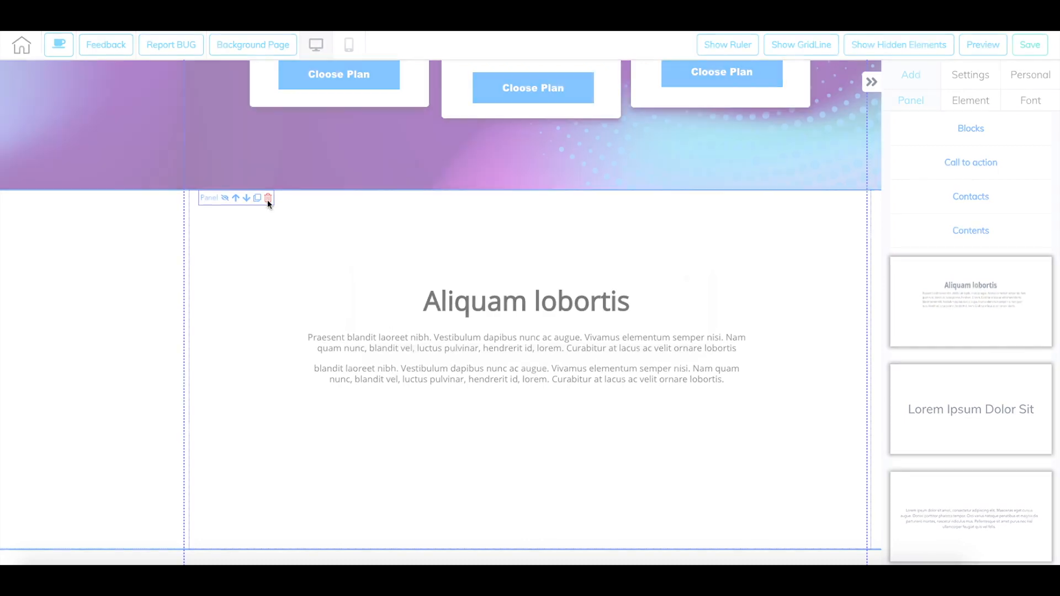
left_click(643, 313)
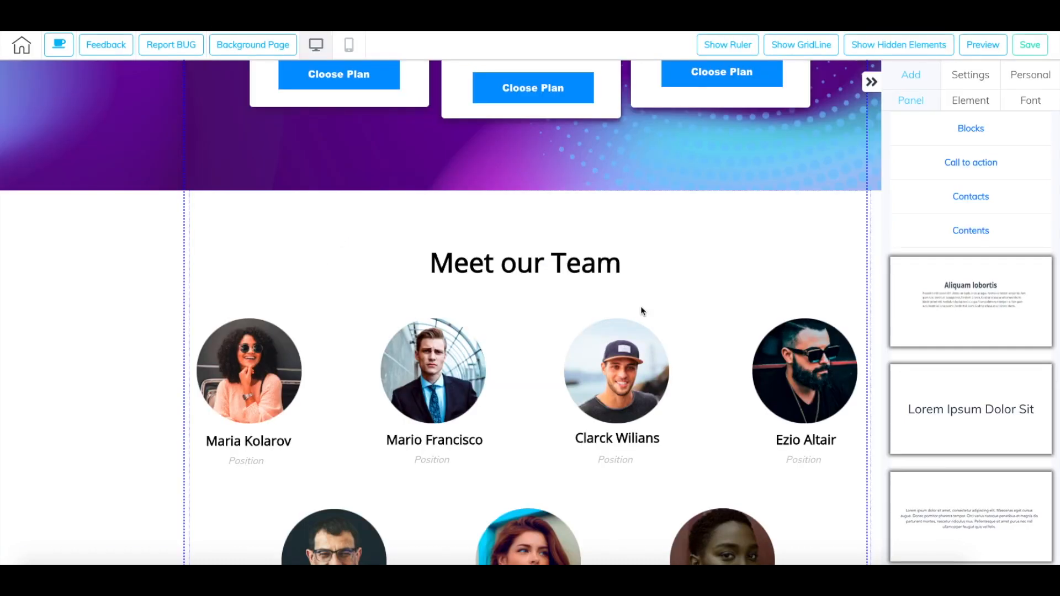
- Display the element categories available to add, and shift the blue box and its REGISTER NOW button slightly right and down
scroll(641, 309, "up", 15)
left_click(935, 223)
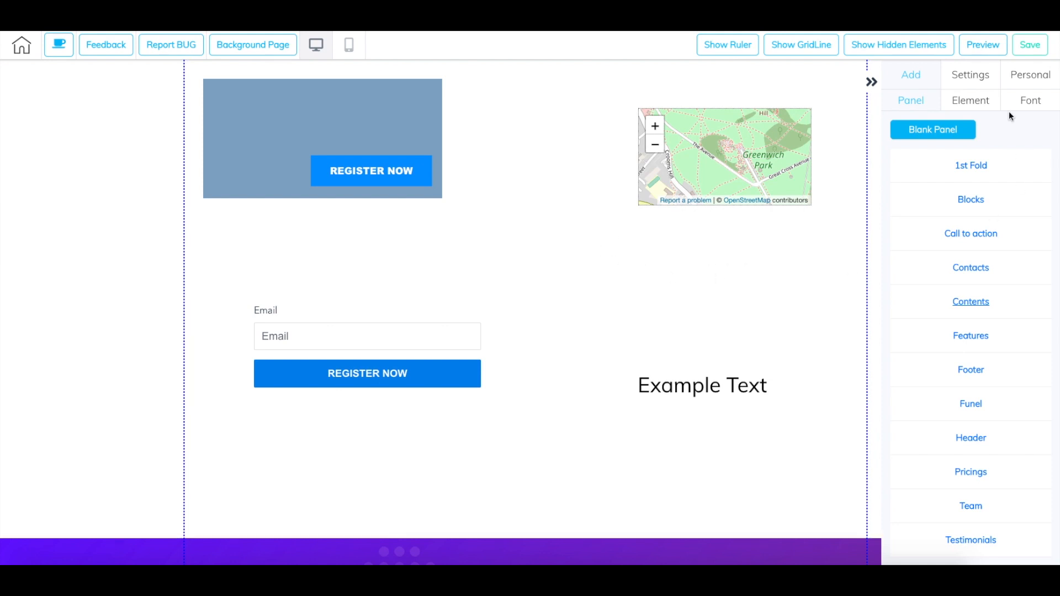
left_click(967, 102)
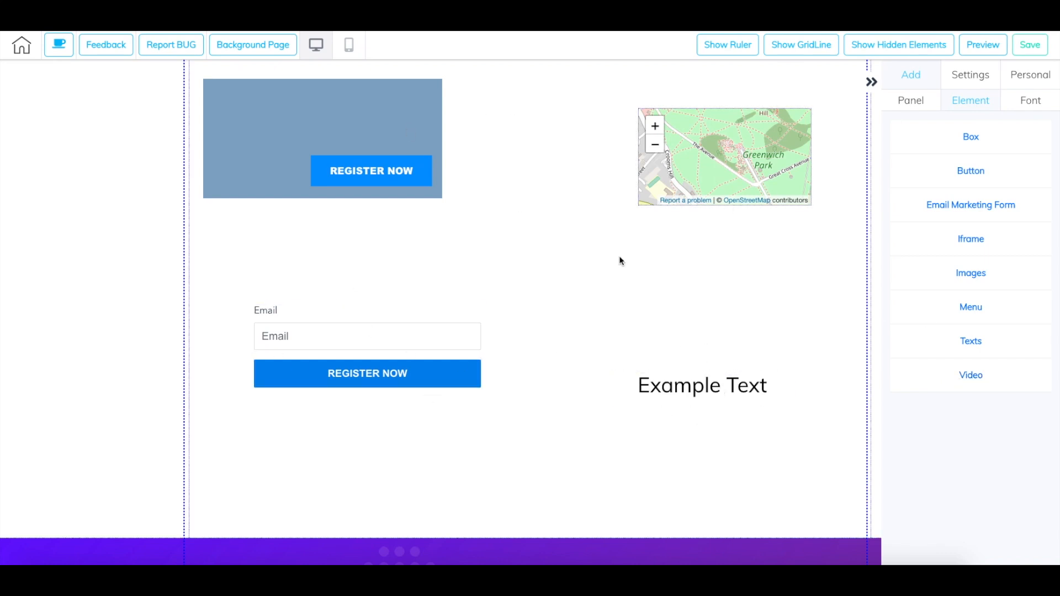
left_click_drag(322, 116, 353, 134)
mouse_move(393, 183)
left_mouse_down()
mouse_move(422, 194)
mouse_move(463, 243)
mouse_move(376, 168)
mouse_move(403, 181)
left_mouse_up()
left_click_drag(367, 127, 328, 134)
- Examine the Web, Page, Popup, Anchor and video link options for the box's REGISTER NOW button, and close them without saving
left_click(370, 188)
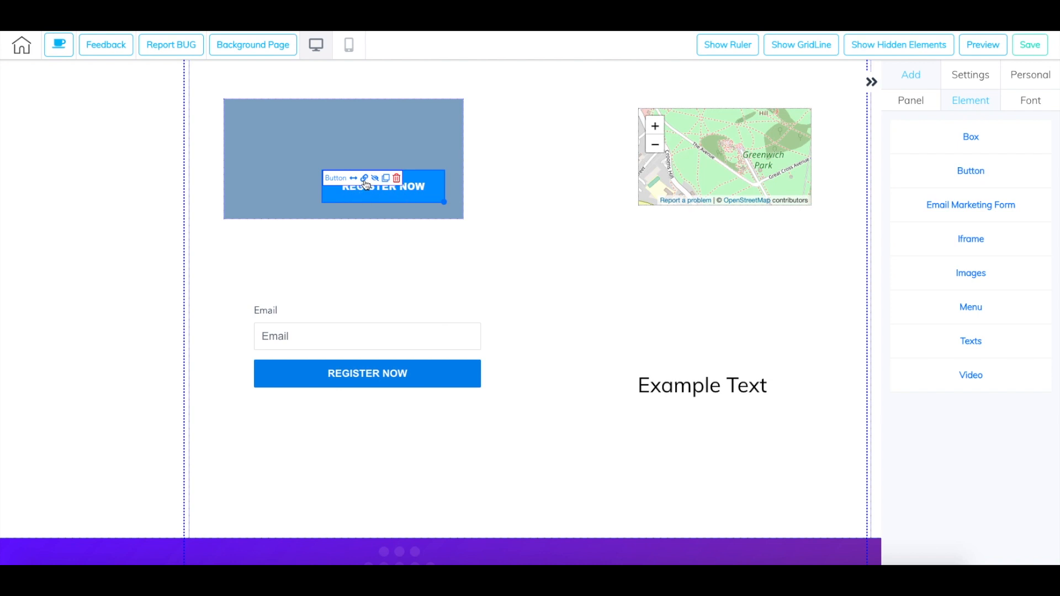
left_click(365, 179)
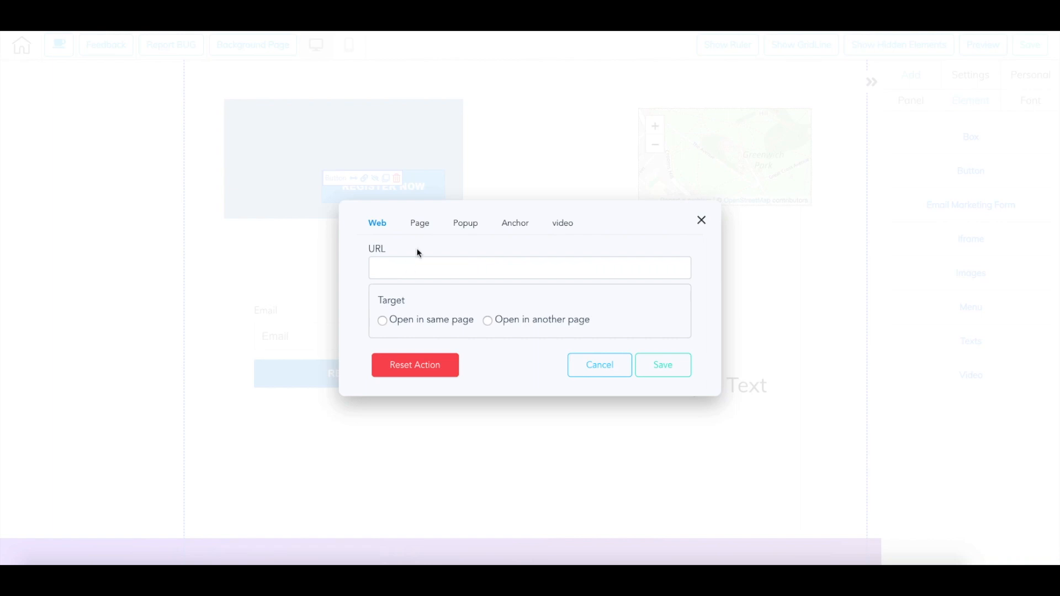
left_click(419, 223)
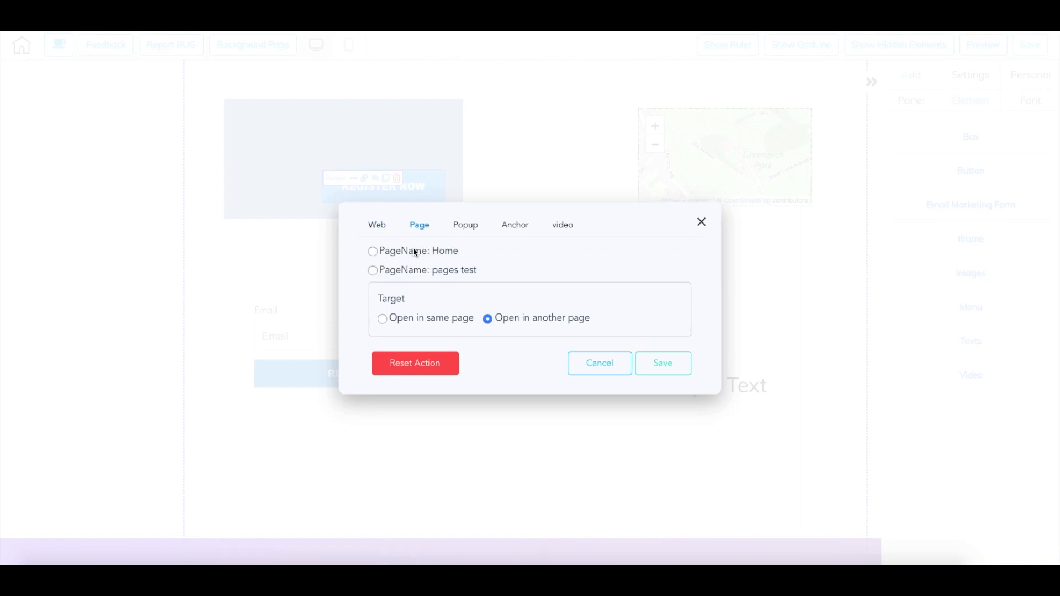
left_click(467, 227)
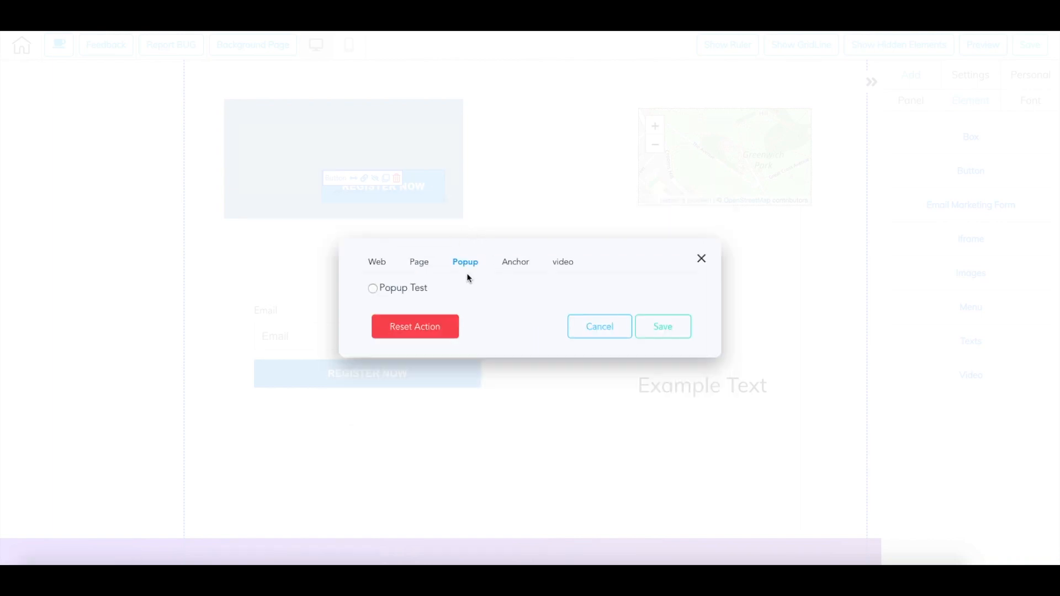
left_click(522, 265)
left_click(555, 272)
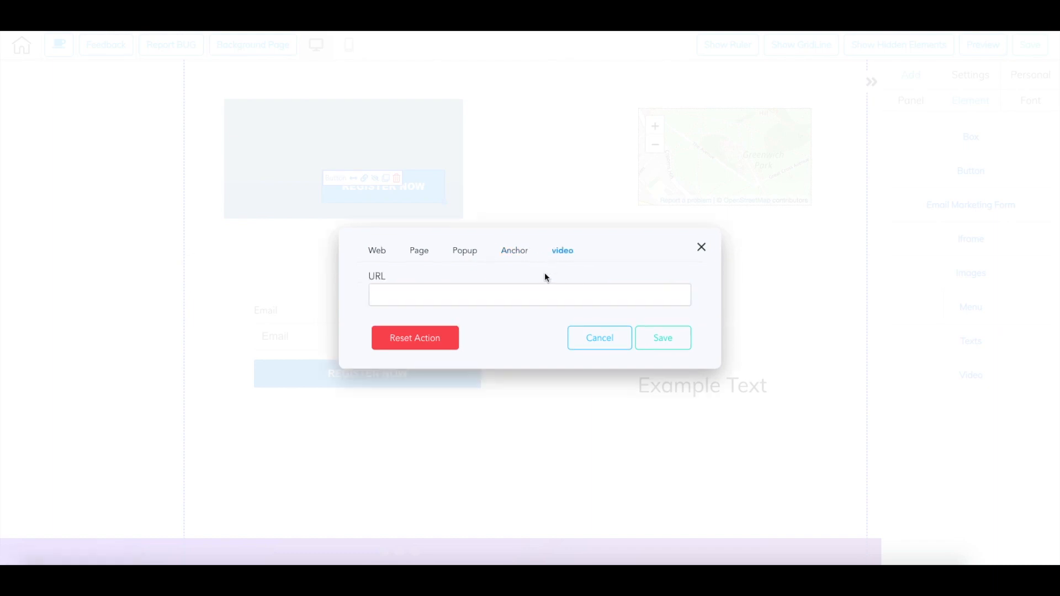
left_click(381, 251)
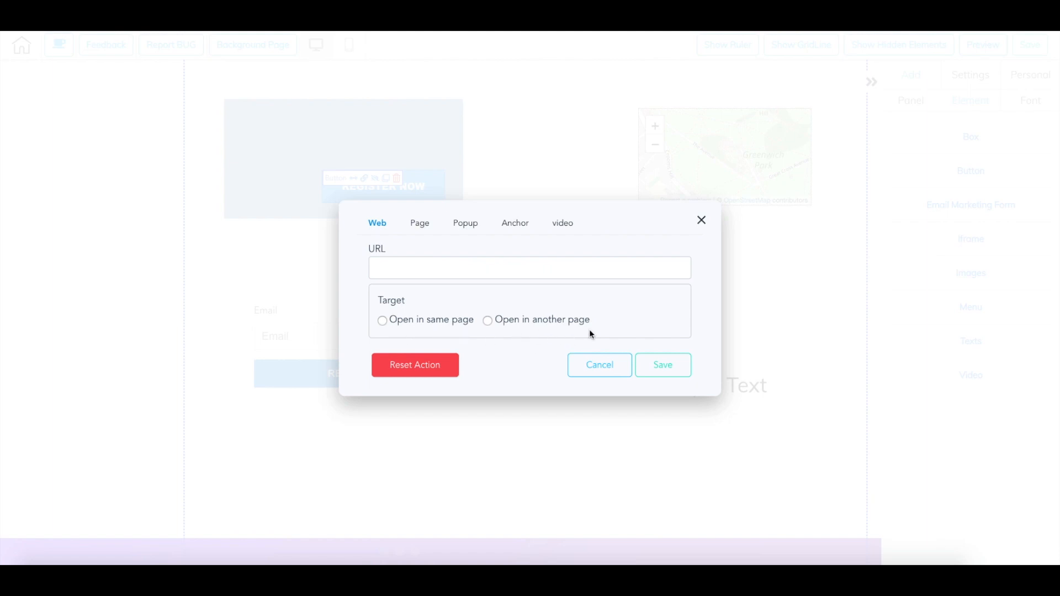
left_click(702, 221)
- Connect the email registration form to the "pages test" mailing list
left_click(293, 325)
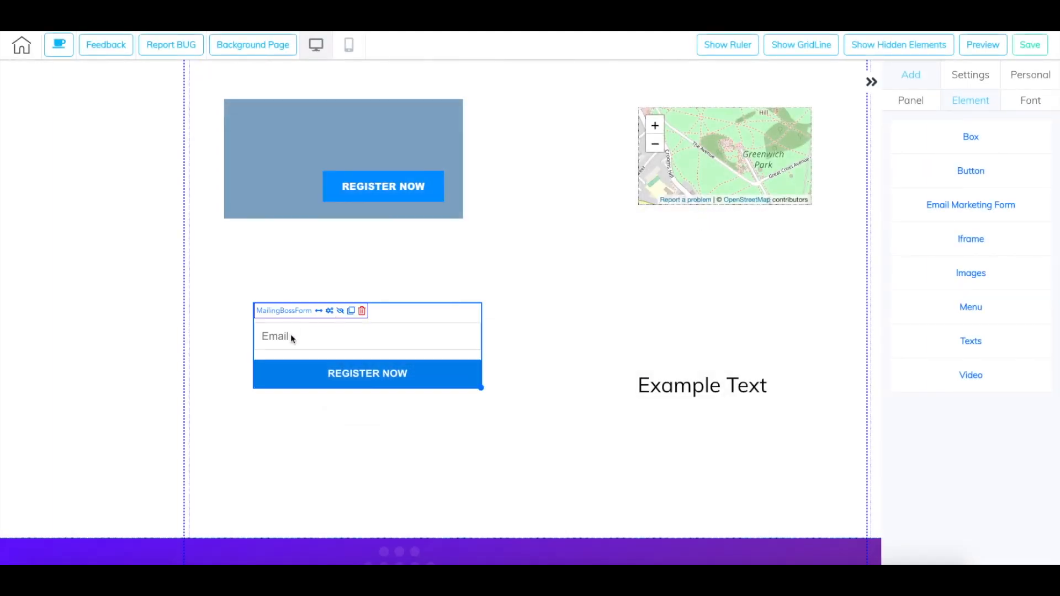
left_click(331, 312)
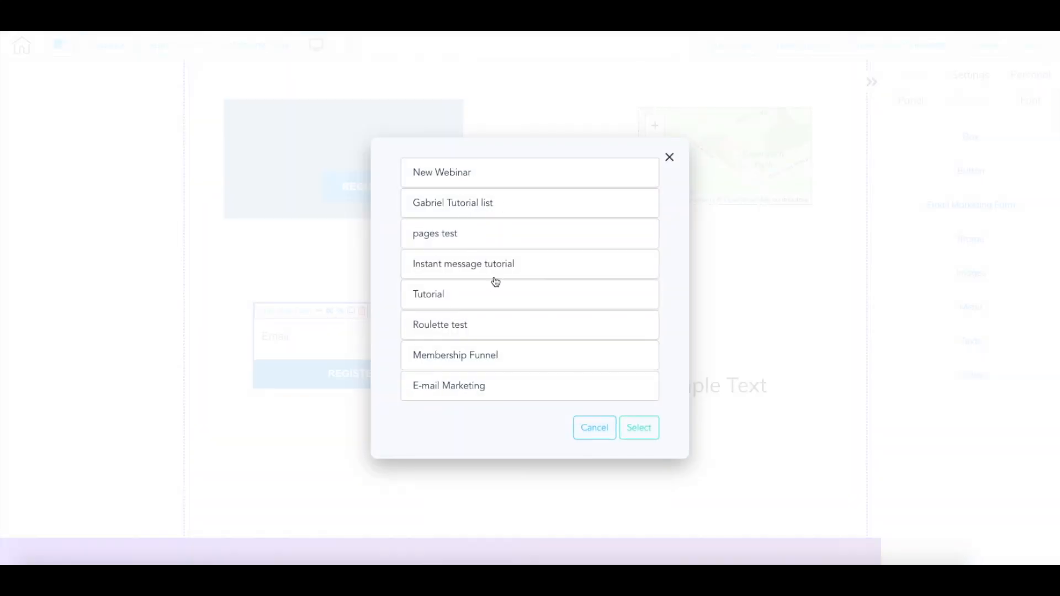
left_click(468, 238)
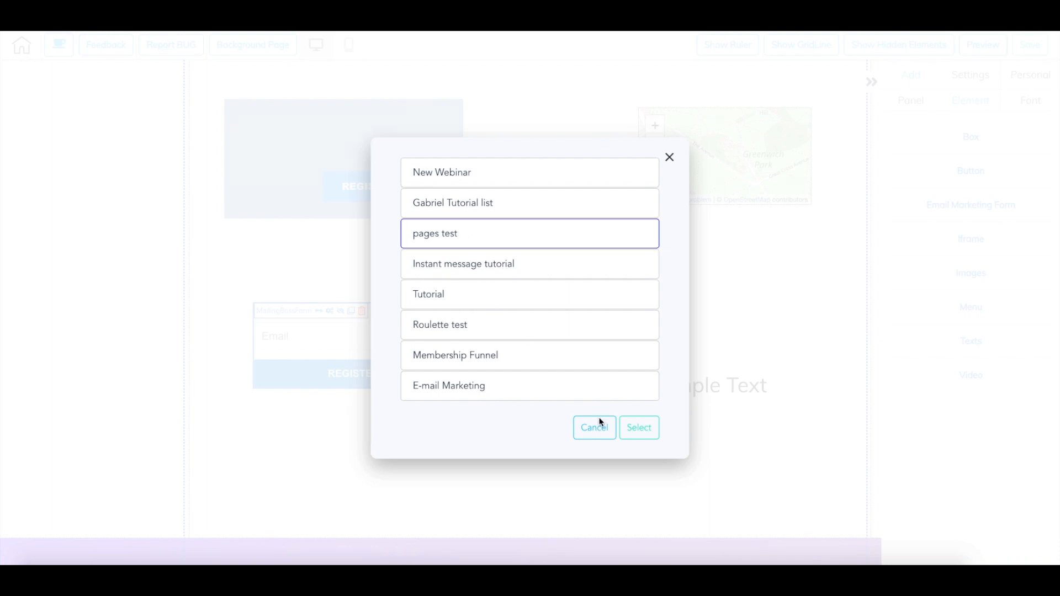
left_click(639, 428)
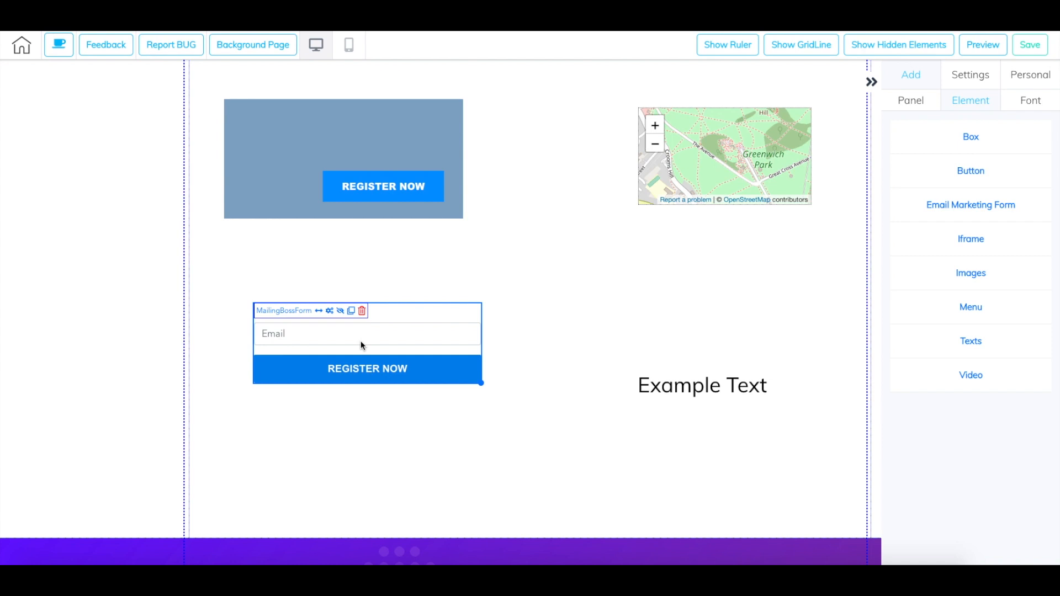
- Shift the map iframe slightly left and down, and open its general settings
left_click(689, 171)
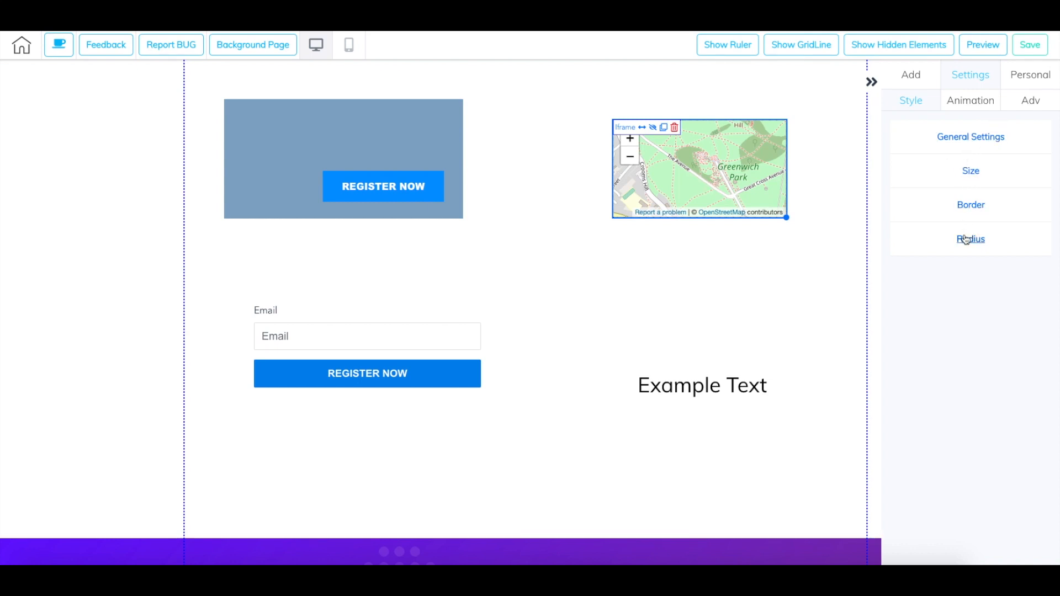
left_click(985, 138)
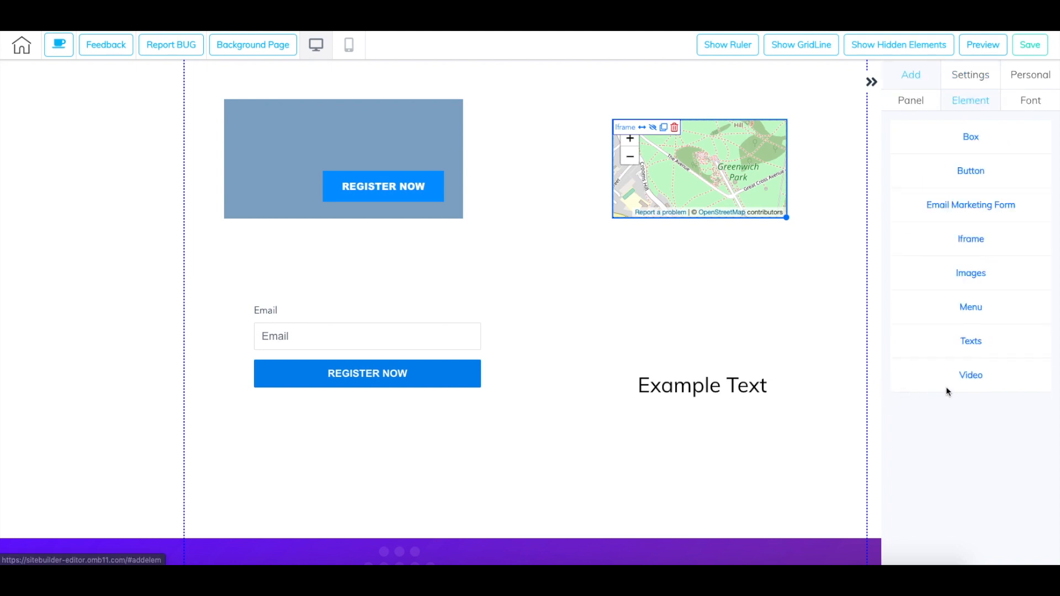
- Place the Builderall Rap video element below the map, beside the email form, and open its general settings with the YouTube URL
mouse_move(962, 375)
scroll(962, 381, "down", 1)
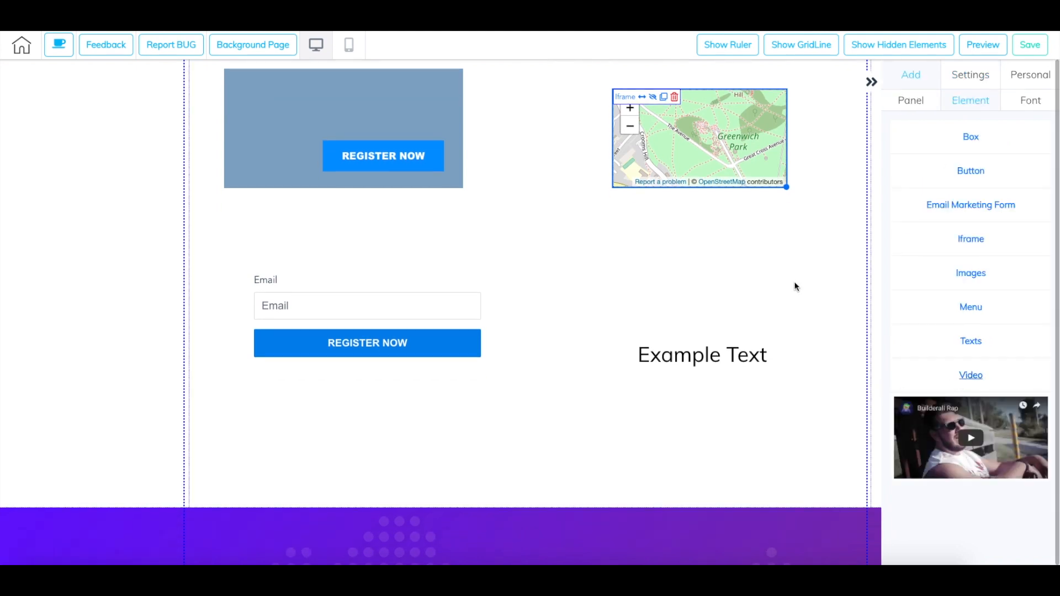
scroll(795, 285, "up", 1)
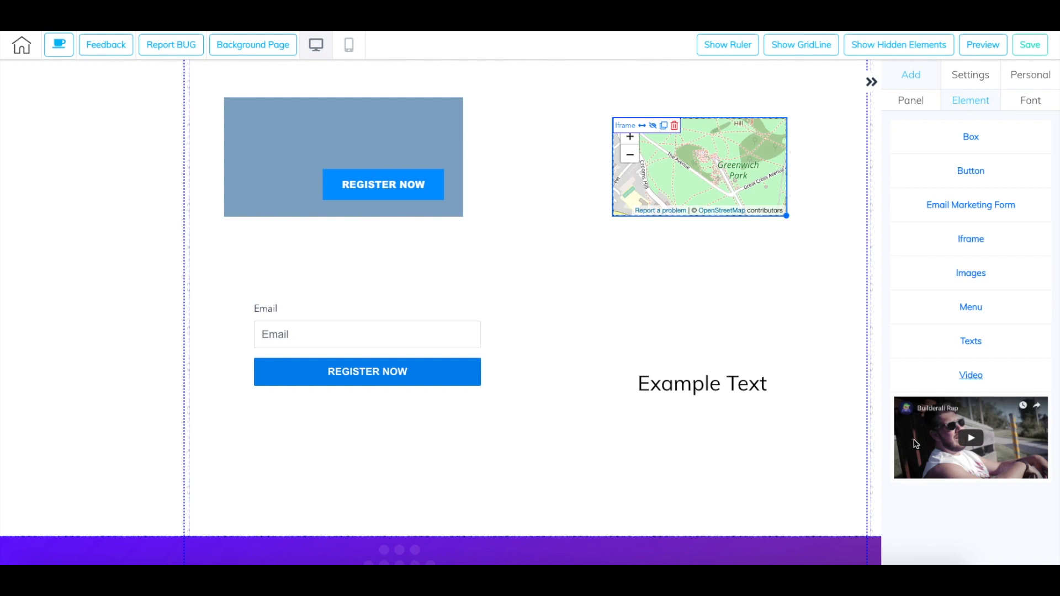
left_click_drag(967, 417, 695, 399)
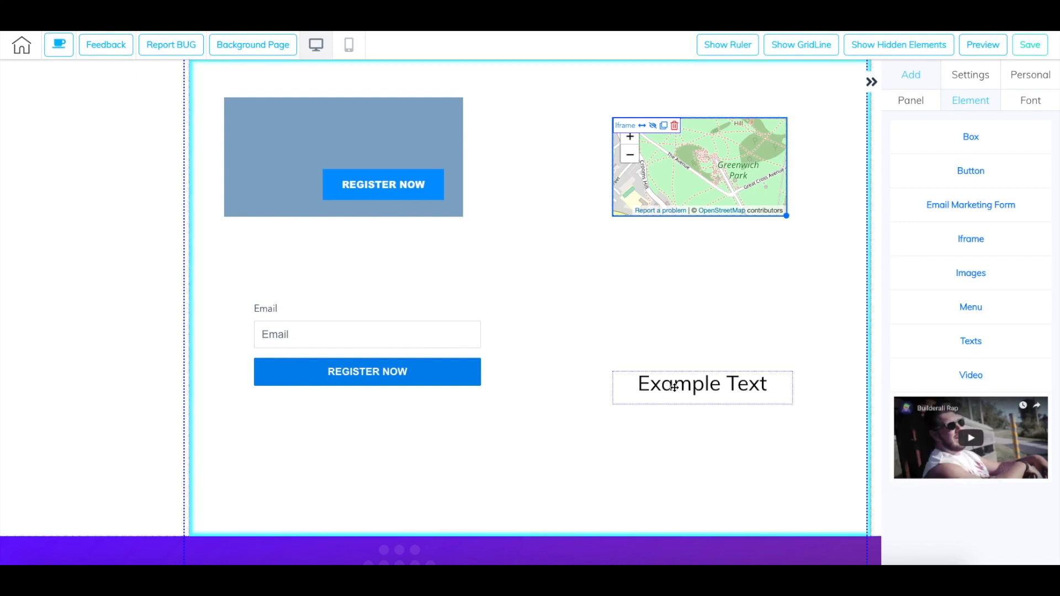
left_click_drag(578, 274, 574, 273)
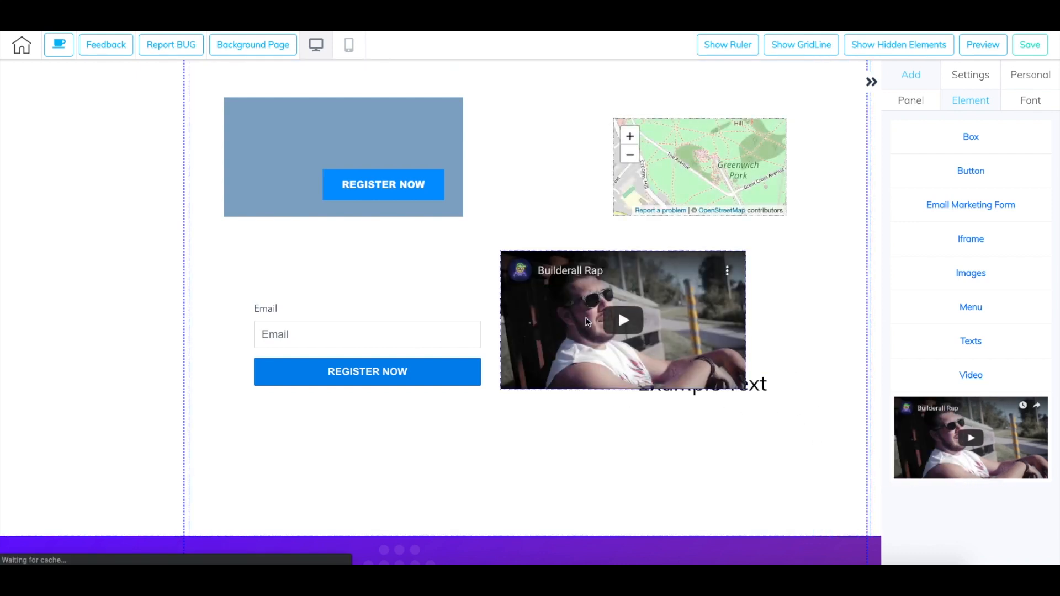
left_click(575, 295)
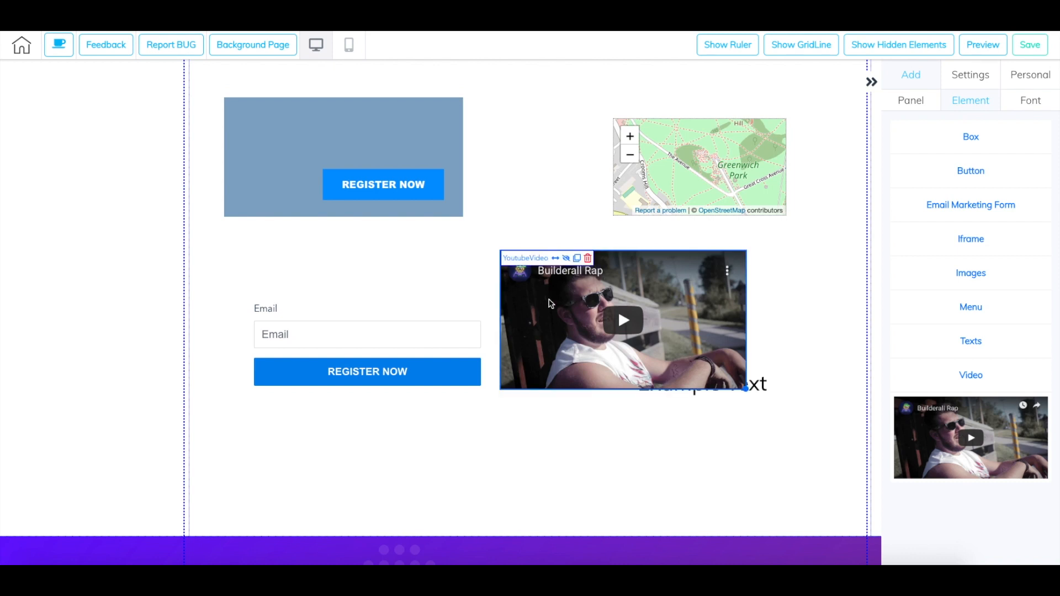
left_click(603, 291)
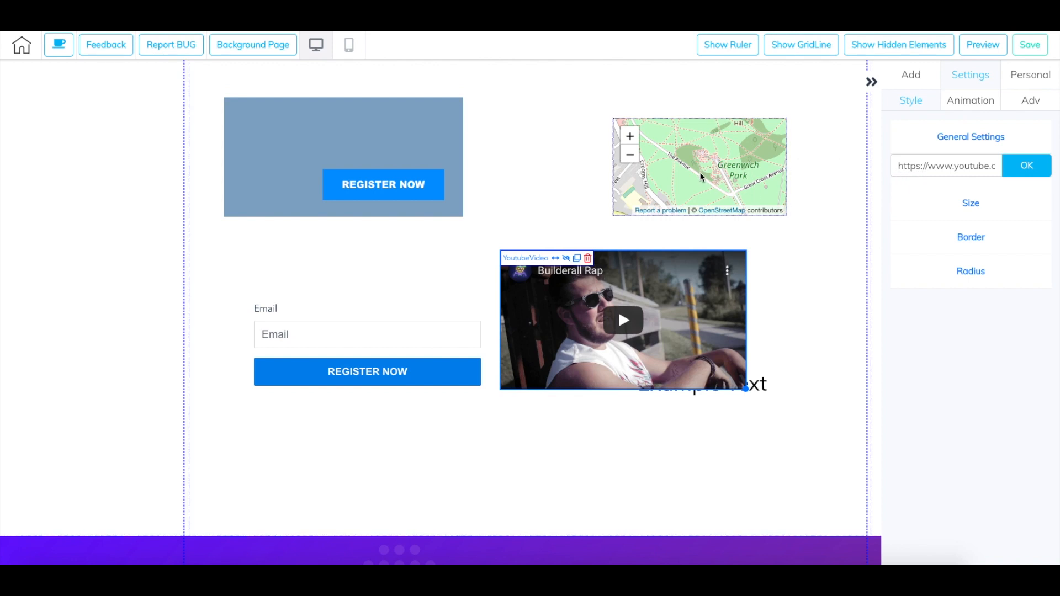
- Examine the site's font settings for the heading styles, including family, desktop and mobile sizes, line height and color
left_click(911, 74)
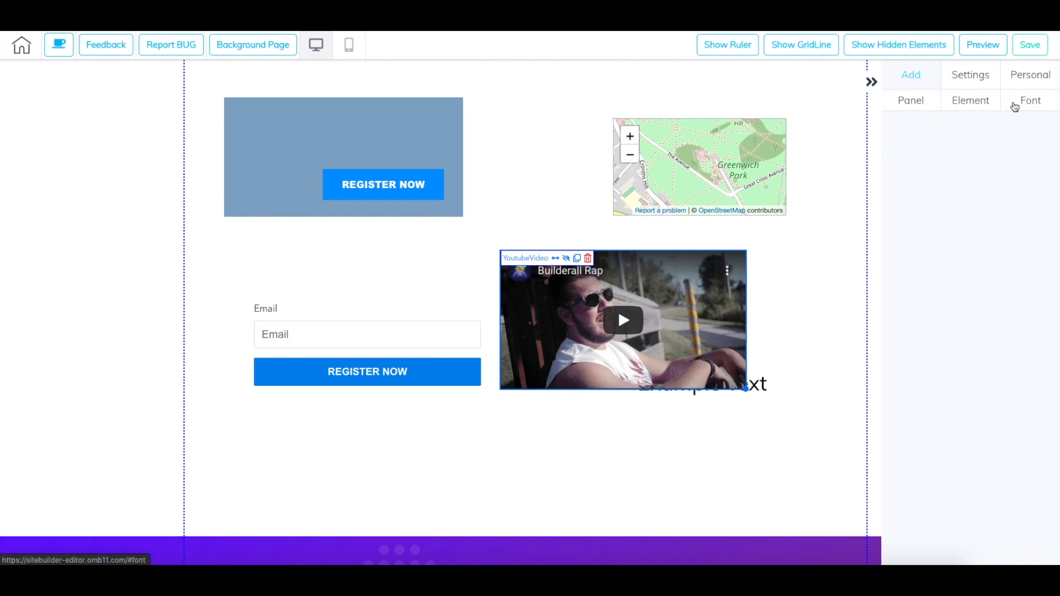
left_click(1022, 108)
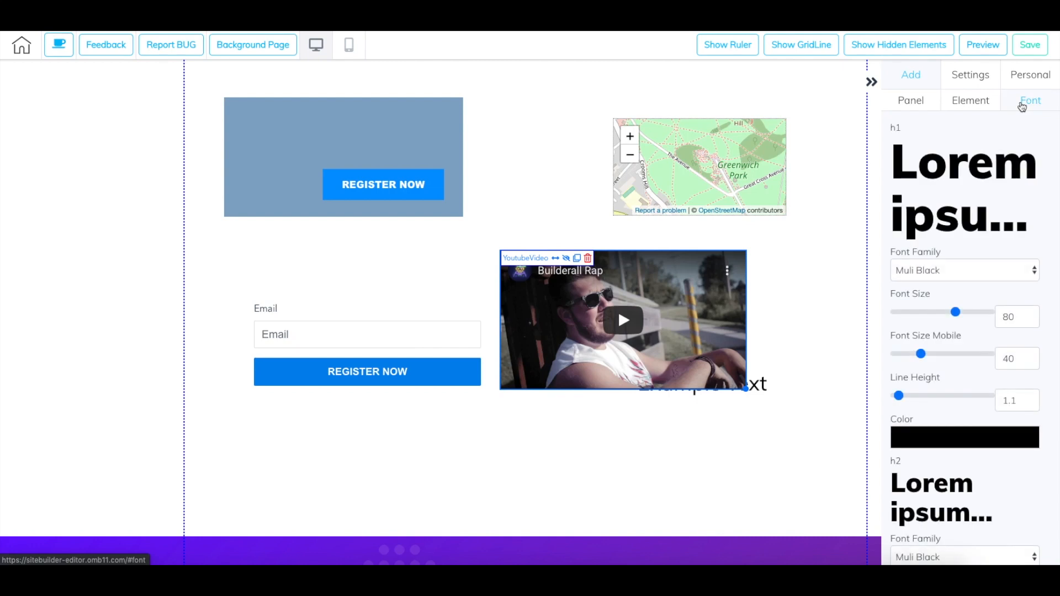
scroll(941, 290, "down", 4)
scroll(941, 290, "up", 3)
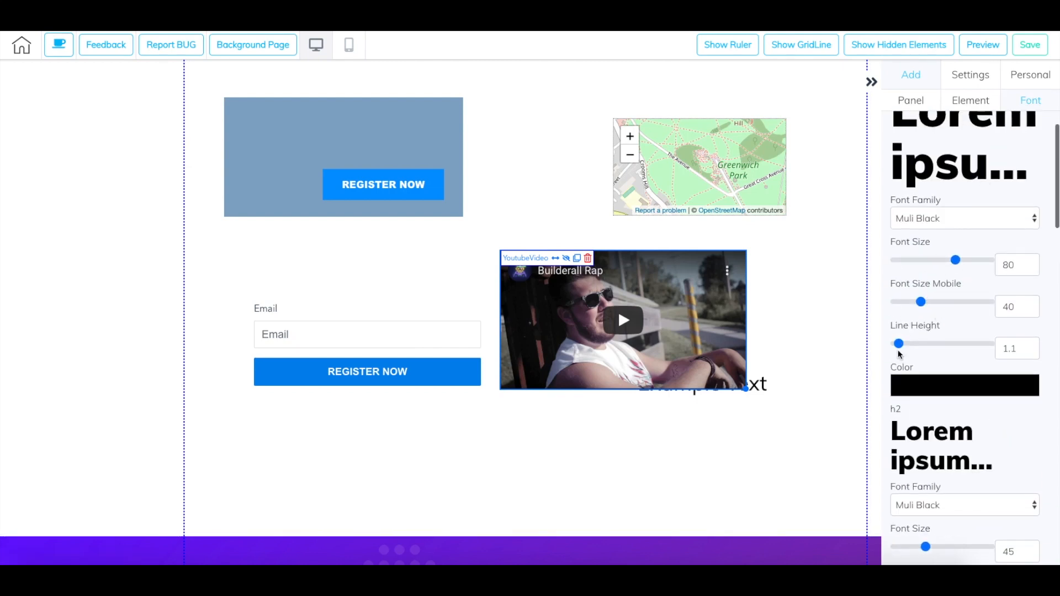
scroll(956, 348, "down", 5)
scroll(956, 356, "up", 5)
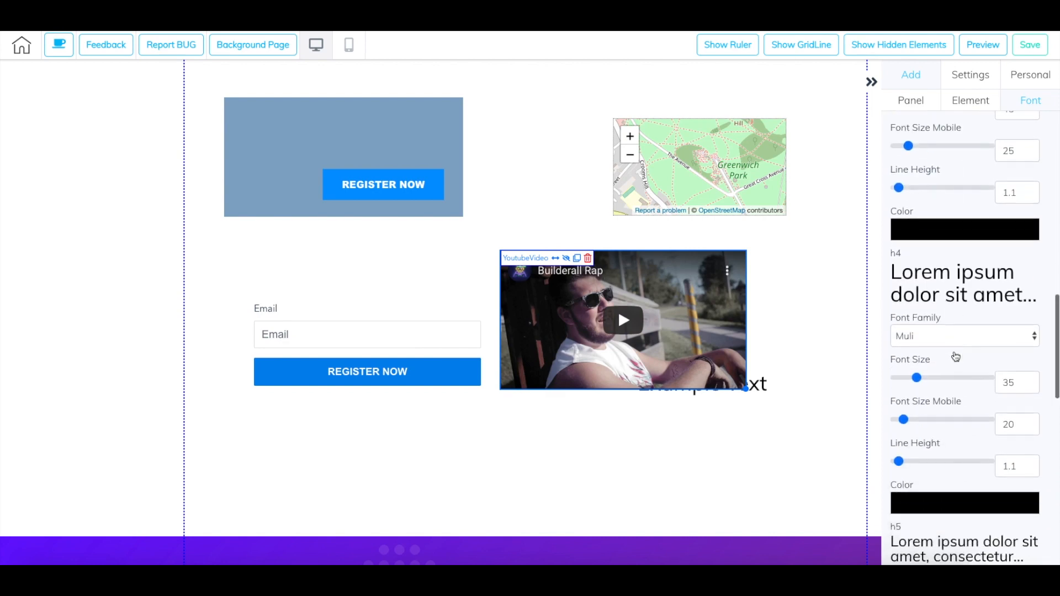
- Look over the video's style settings, the font styles, the personal library, and the style settings of the box and email form
left_click(970, 83)
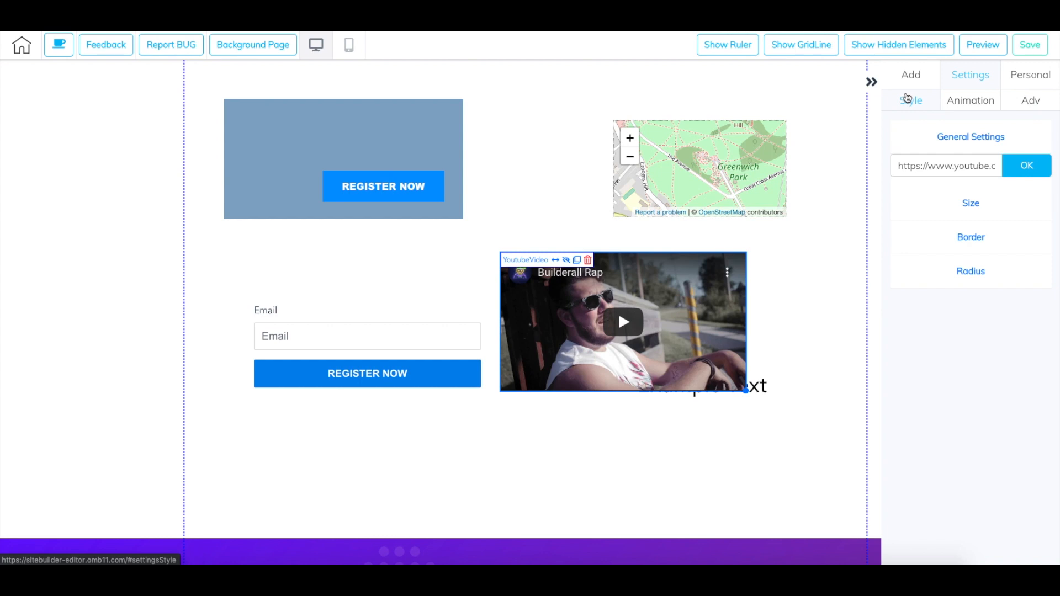
left_click(918, 78)
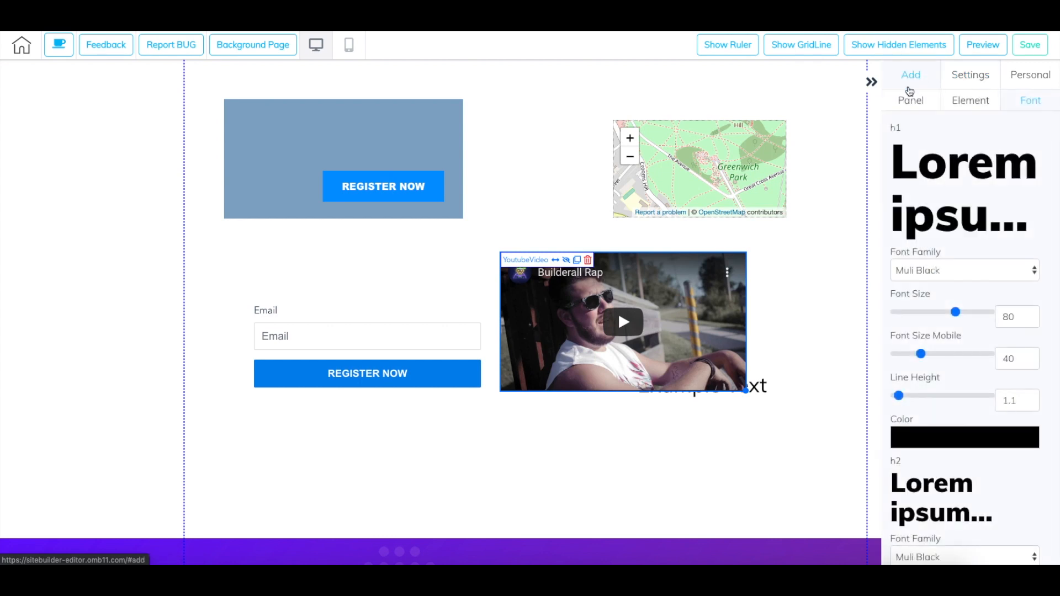
left_click(974, 81)
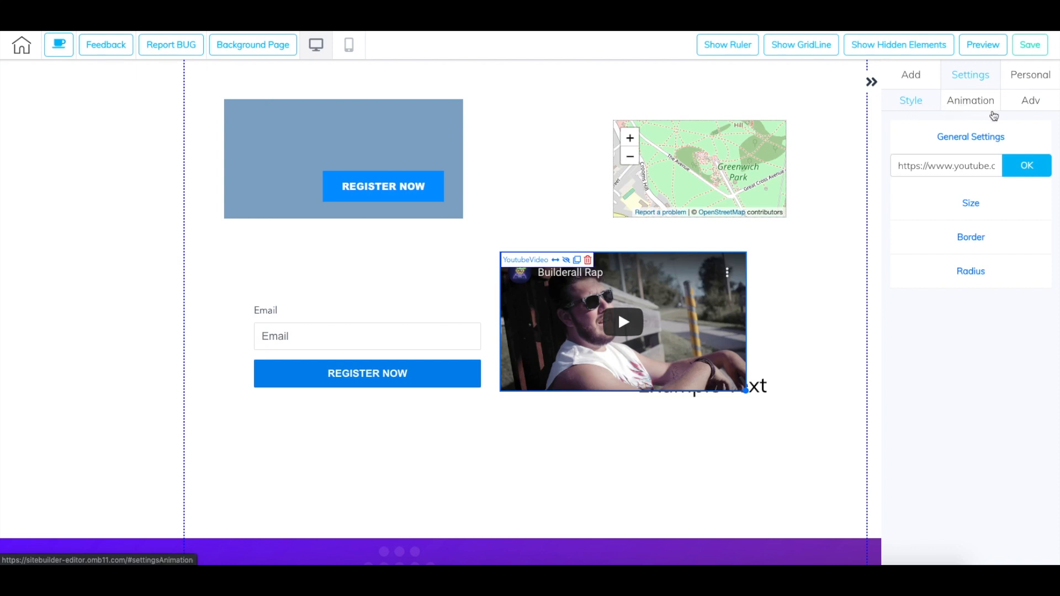
left_click(1033, 83)
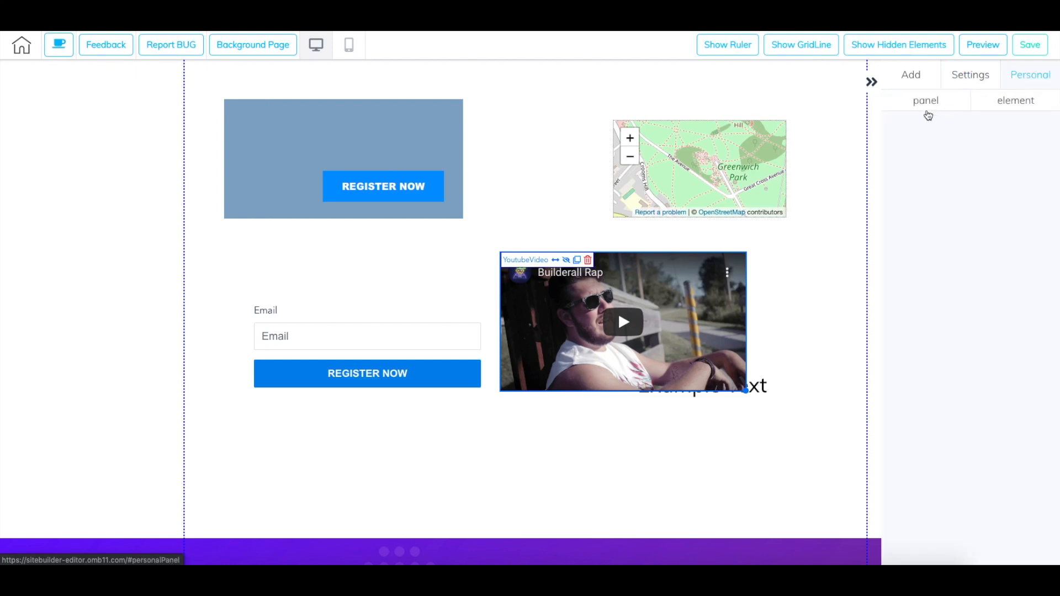
left_click(983, 81)
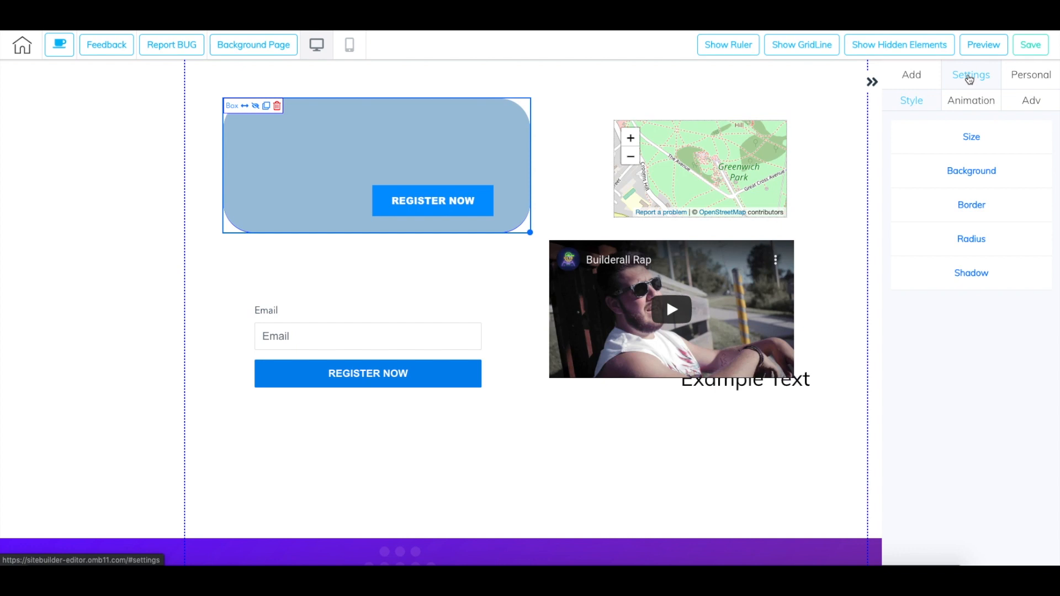
left_click(348, 329)
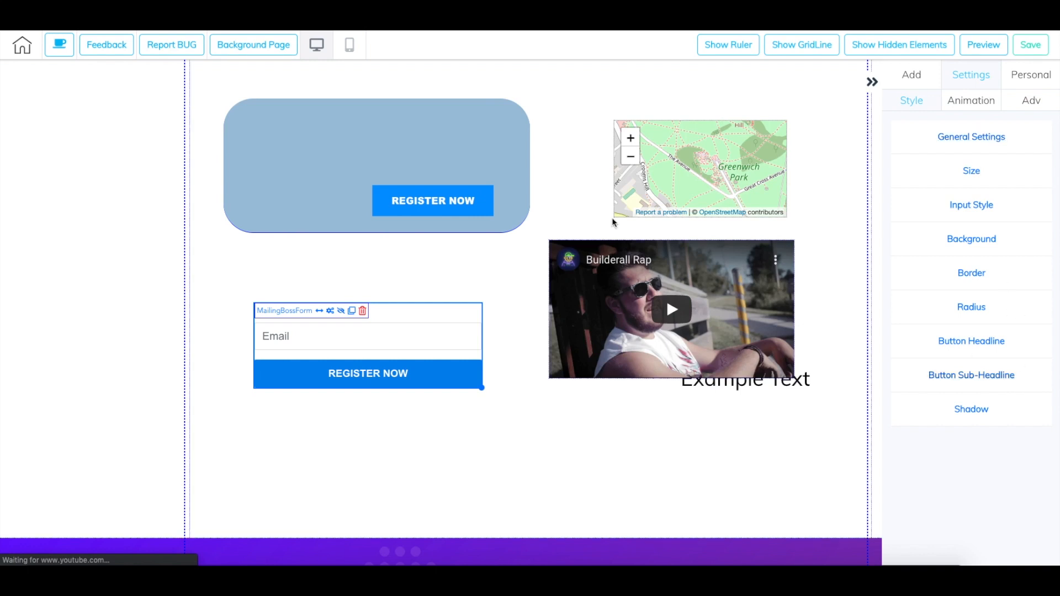
- Resize the blue box to a width of 527 and a height of 267
left_click(361, 149)
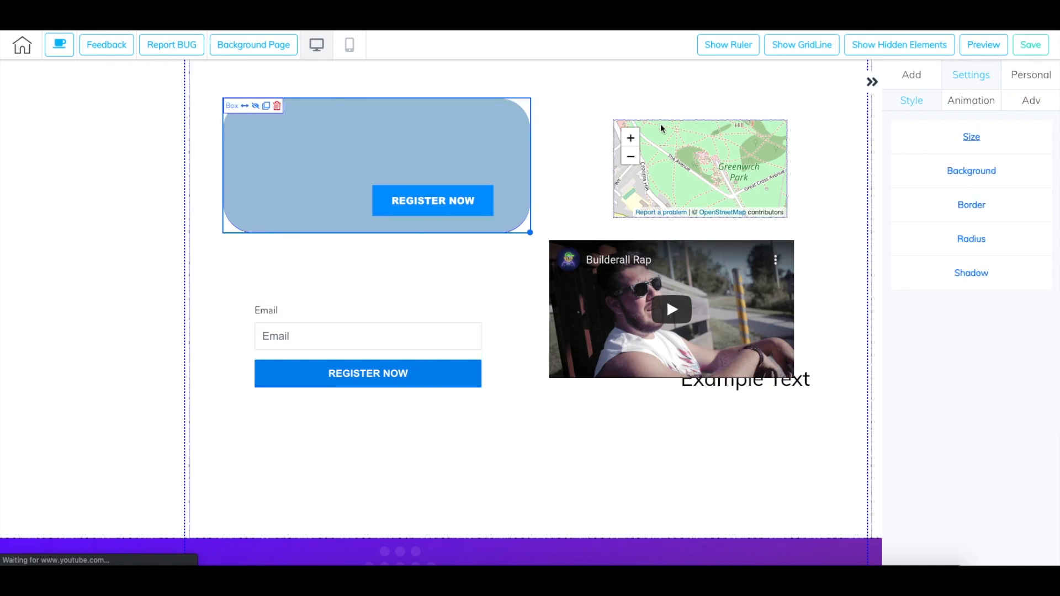
left_click(971, 142)
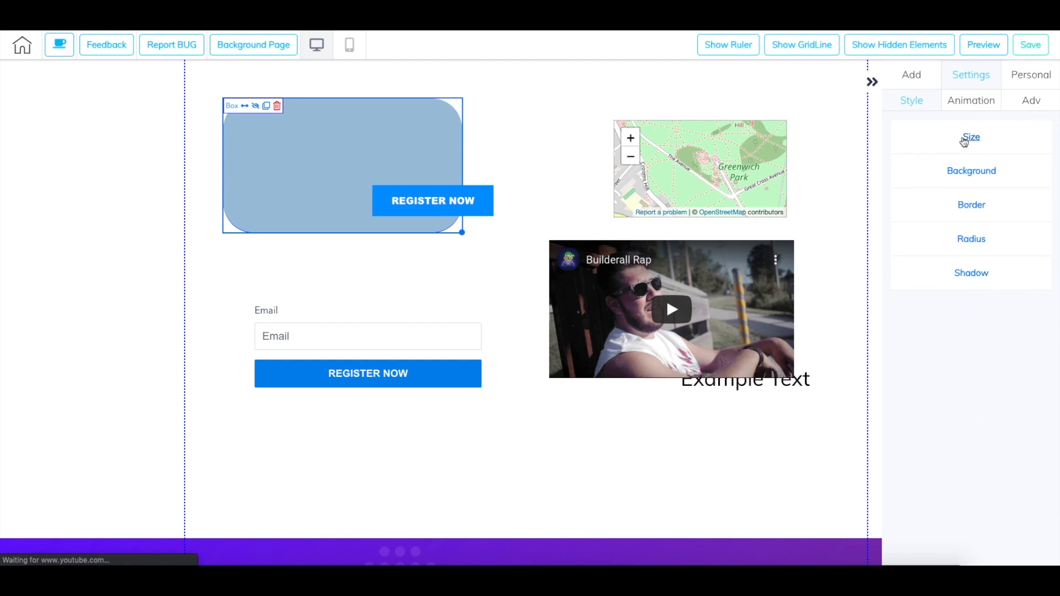
left_click(964, 142)
mouse_move(942, 189)
left_mouse_down()
mouse_move(963, 190)
mouse_move(954, 189)
left_mouse_up()
mouse_move(930, 249)
left_mouse_down()
mouse_move(947, 246)
mouse_move(925, 253)
left_mouse_up()
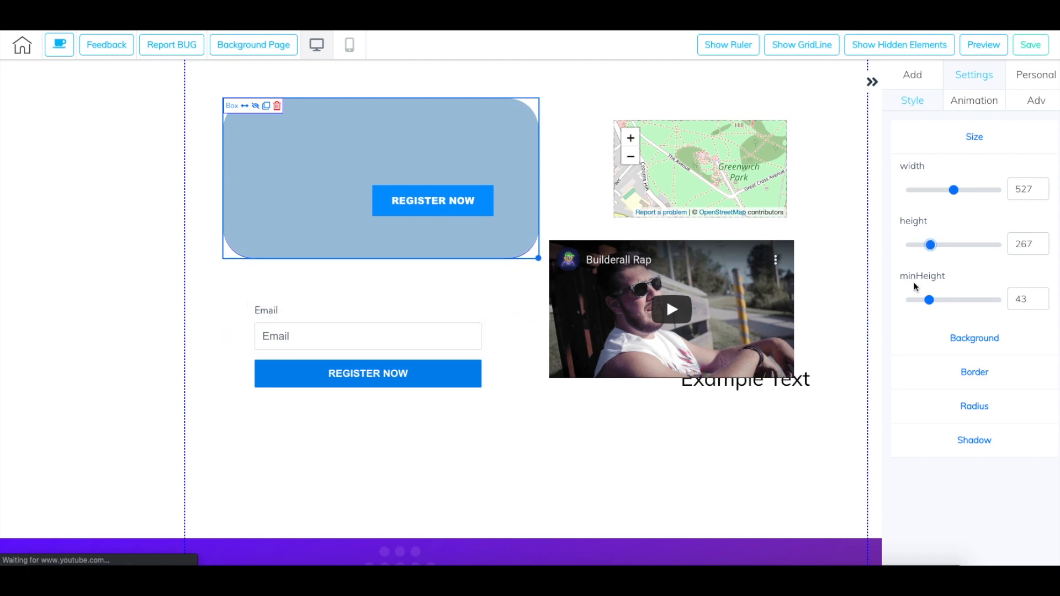
- Change the box's background to a deeper blue, around RGB 36, 116, 179, and raise its opacity
left_click(962, 339)
left_click_drag(977, 277, 1015, 265)
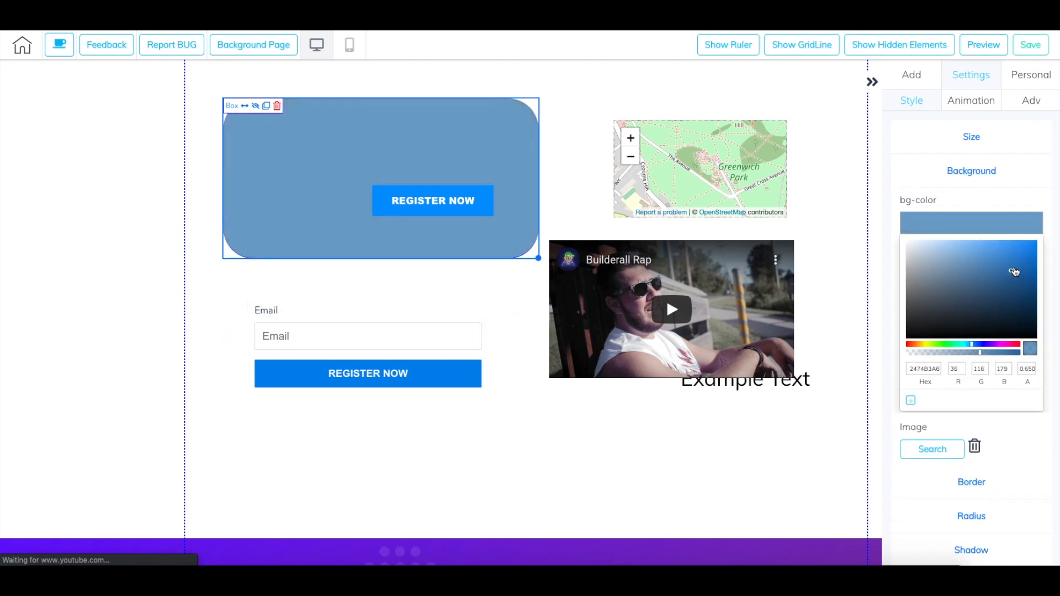
mouse_move(981, 353)
left_mouse_down()
mouse_move(1011, 357)
mouse_move(996, 359)
left_mouse_up()
left_click(972, 171)
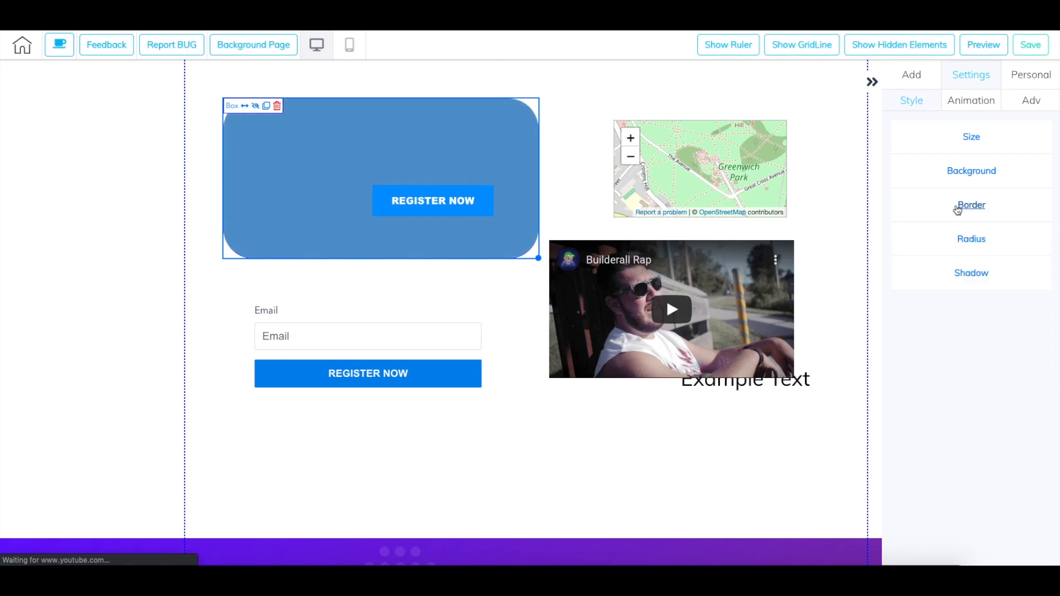
- Review the box's border and radius settings, and raise its shadow blur to about mid-range with a small spread
left_click(970, 205)
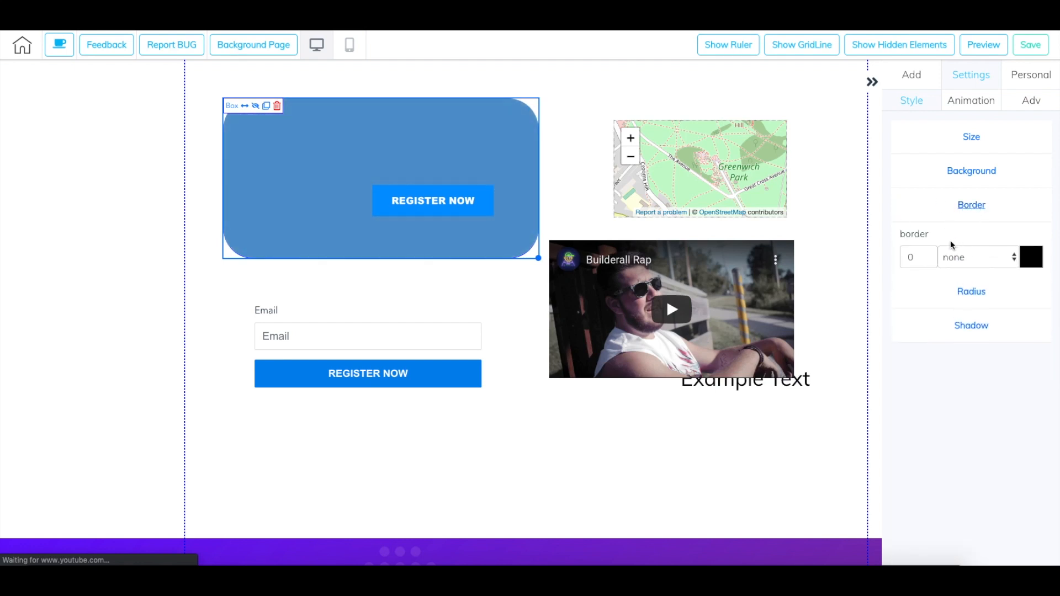
left_click(972, 291)
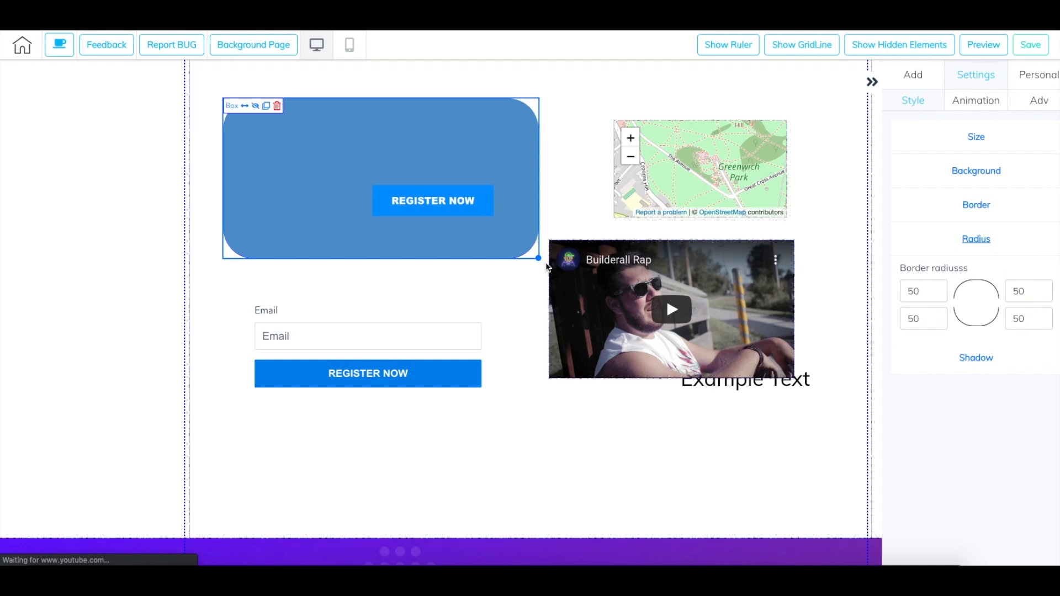
left_click(986, 358)
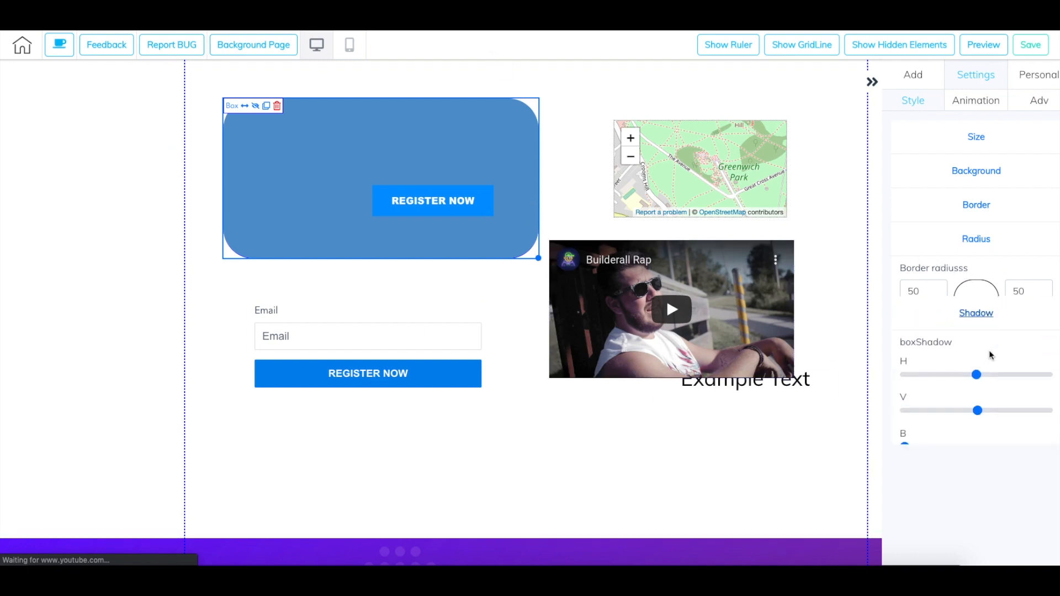
left_click_drag(908, 413, 972, 407)
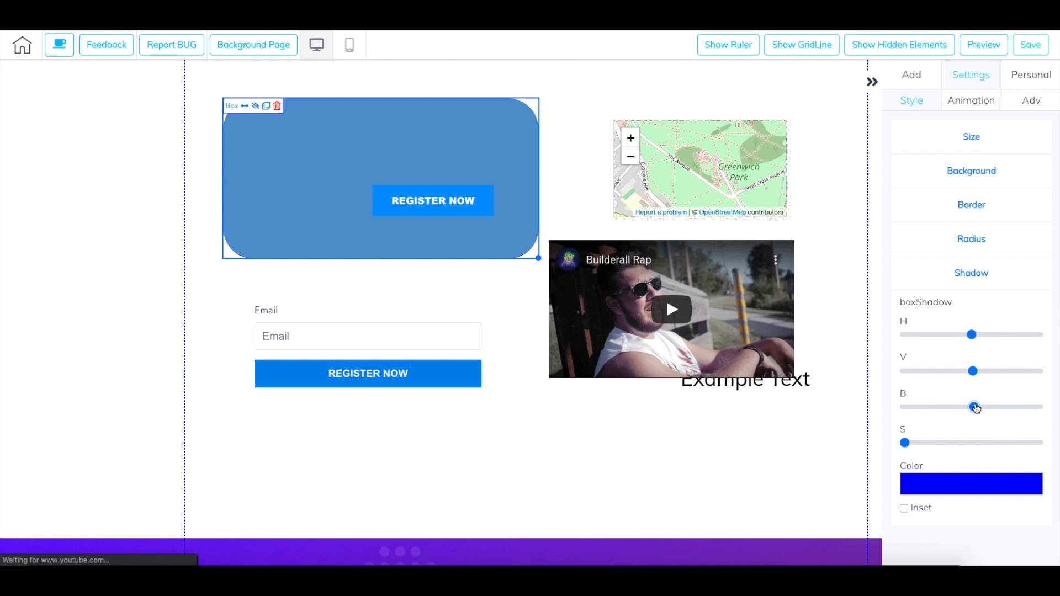
mouse_move(919, 443)
left_mouse_down()
mouse_move(981, 442)
mouse_move(921, 445)
left_mouse_up()
- Examine the box's animation options, including the trigger, start time, effect list and speed choices
left_click(970, 108)
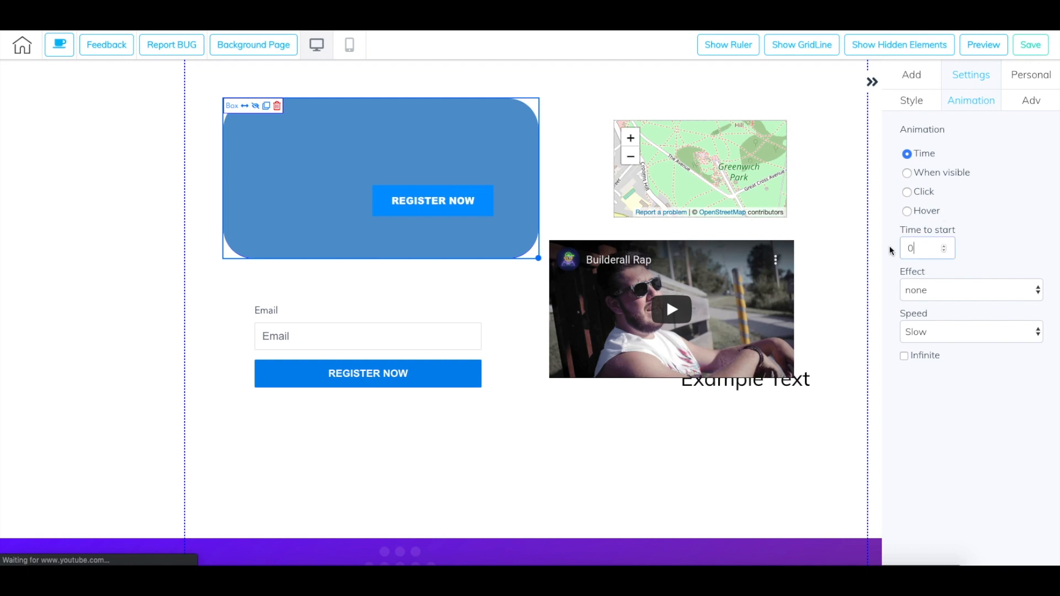
left_click(944, 293)
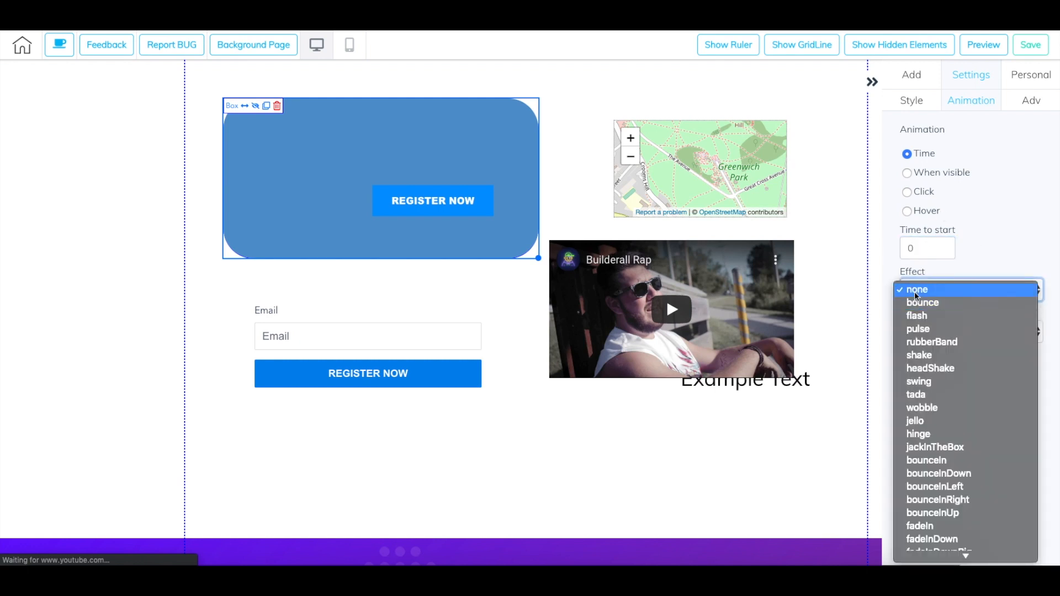
left_click(947, 296)
left_click(936, 333)
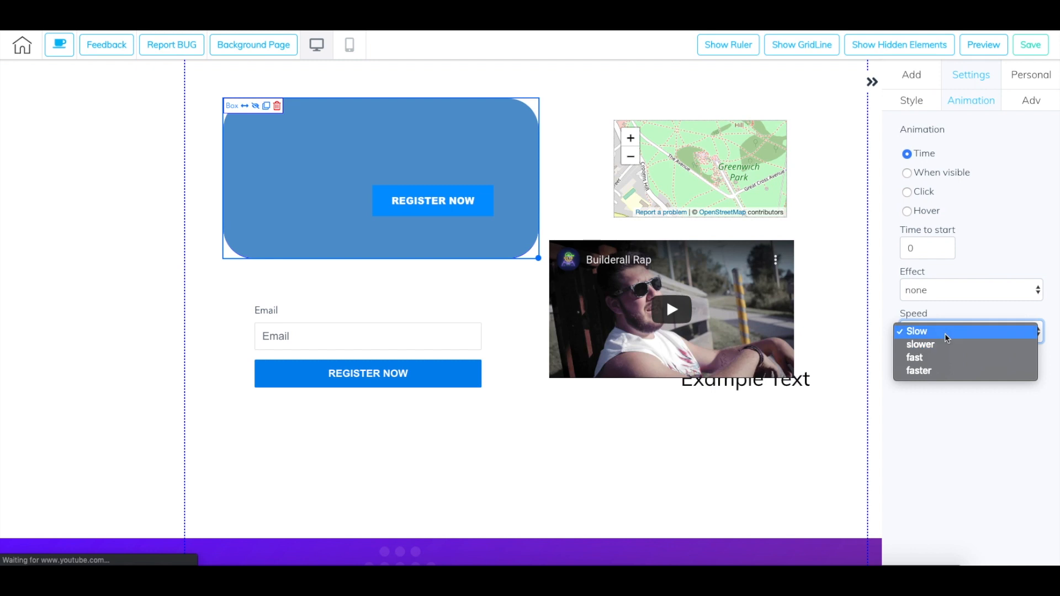
left_click(938, 333)
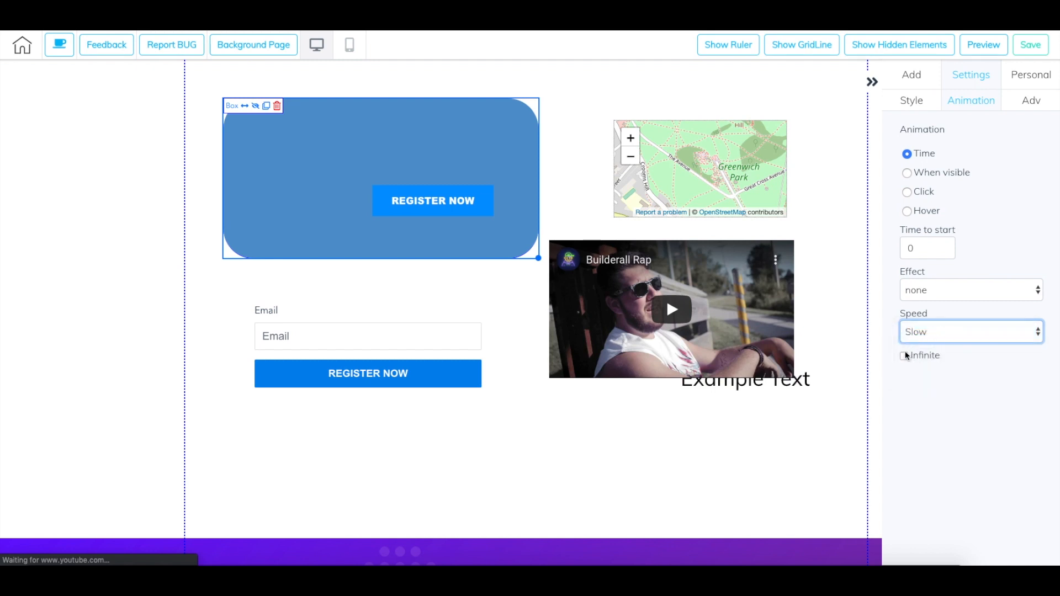
- Move the box down one layer and save it as a reusable personal element
left_click(1027, 105)
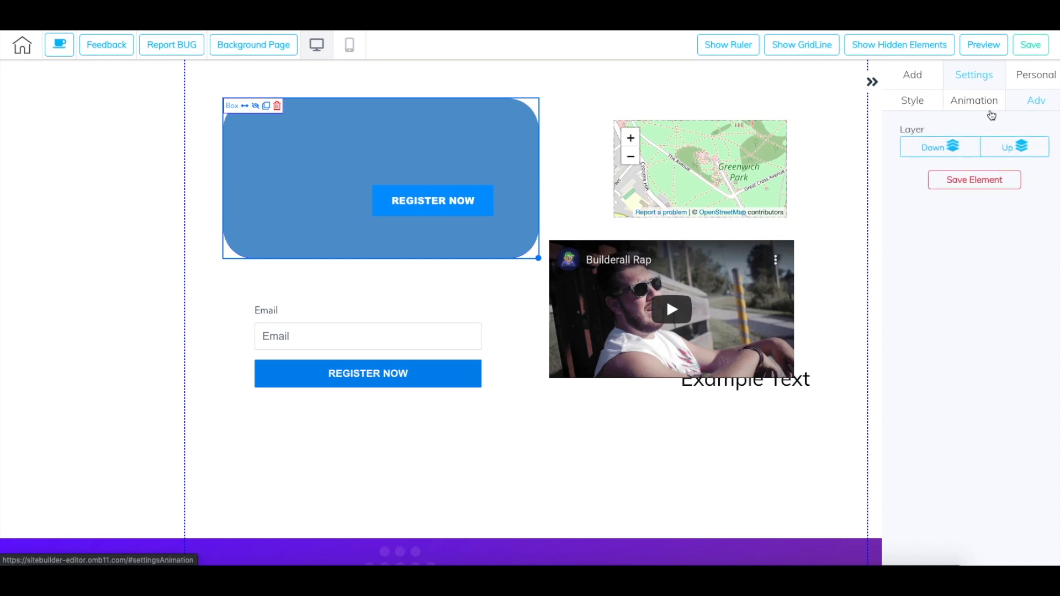
left_click(933, 150)
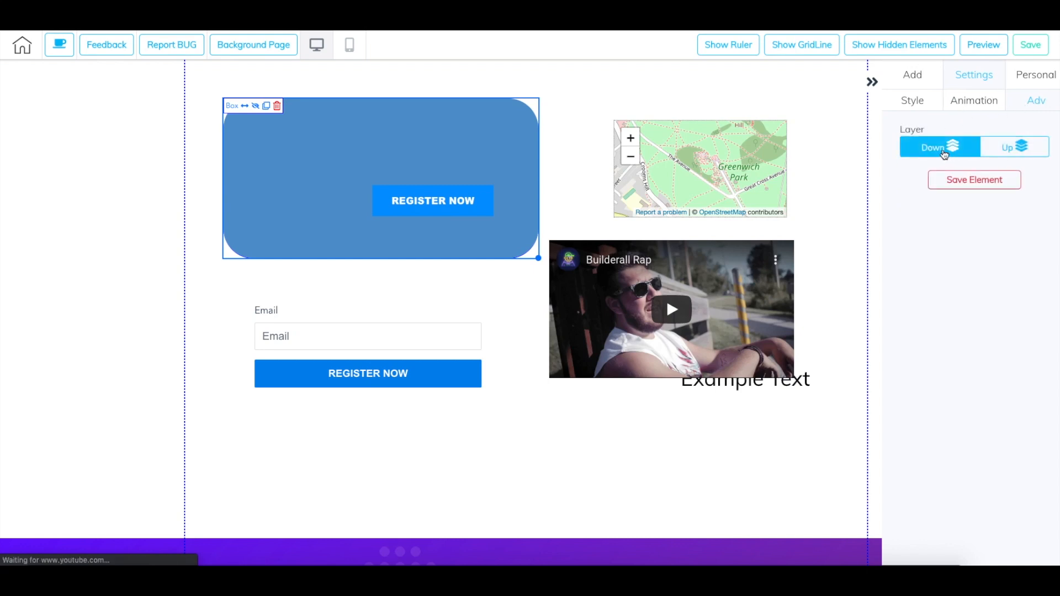
left_click(975, 187)
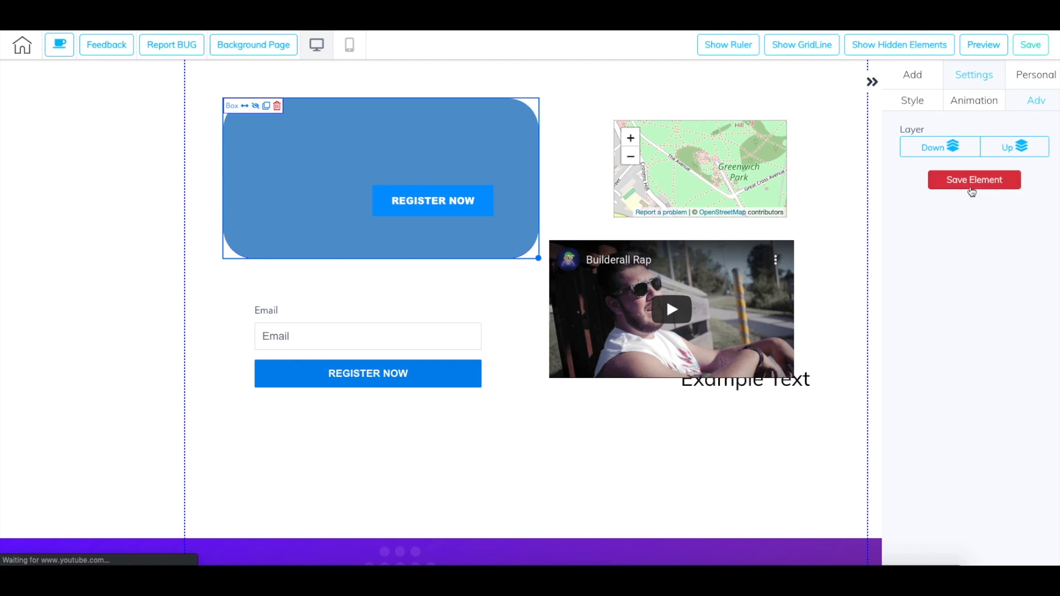
- Check the personal library's panel and element sections, and revisit the box's layer and save options
left_click(1028, 77)
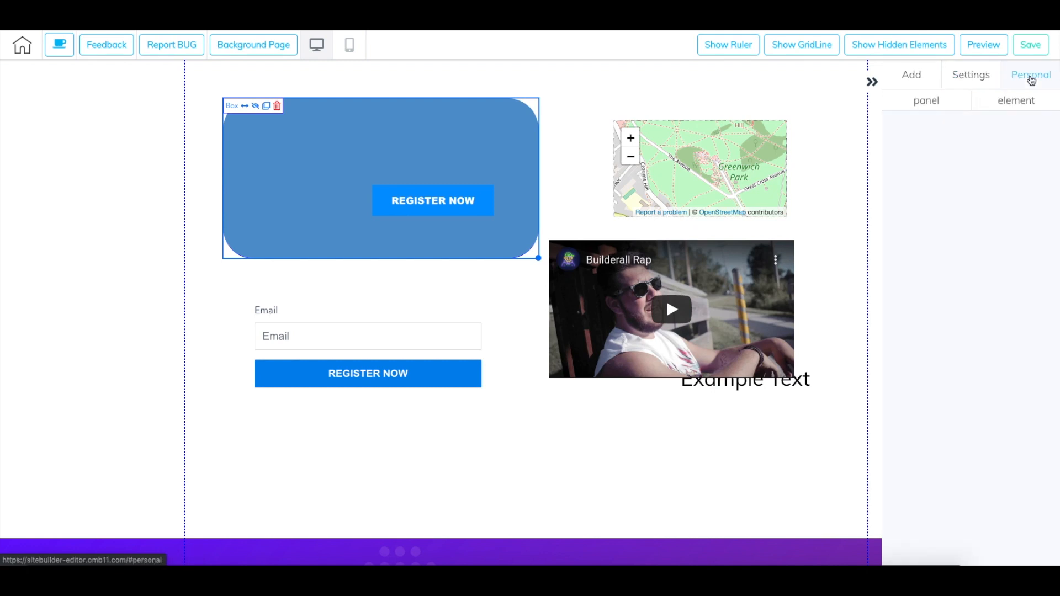
left_click(936, 102)
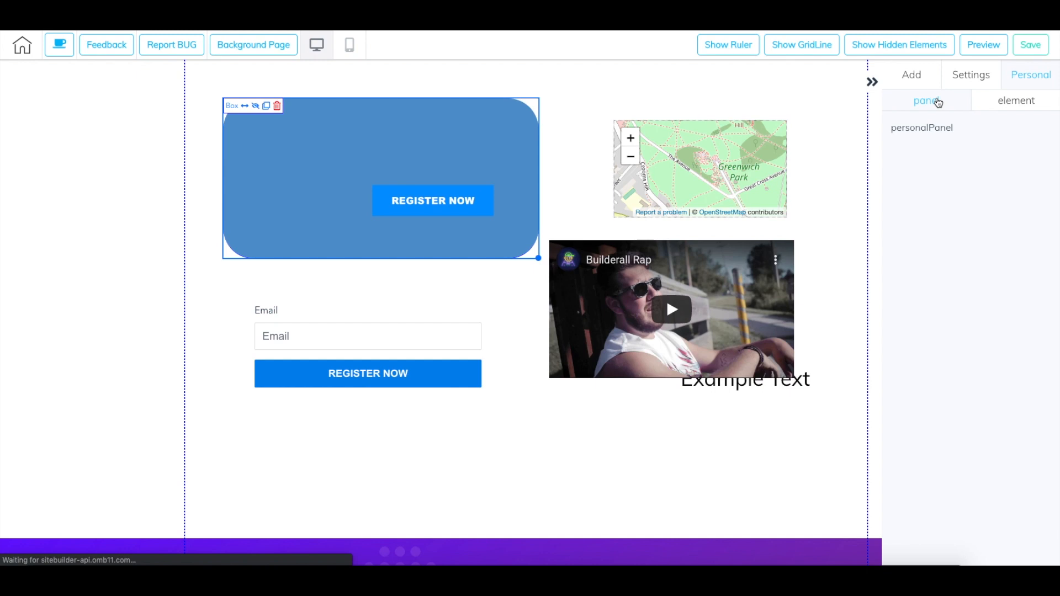
left_click(986, 105)
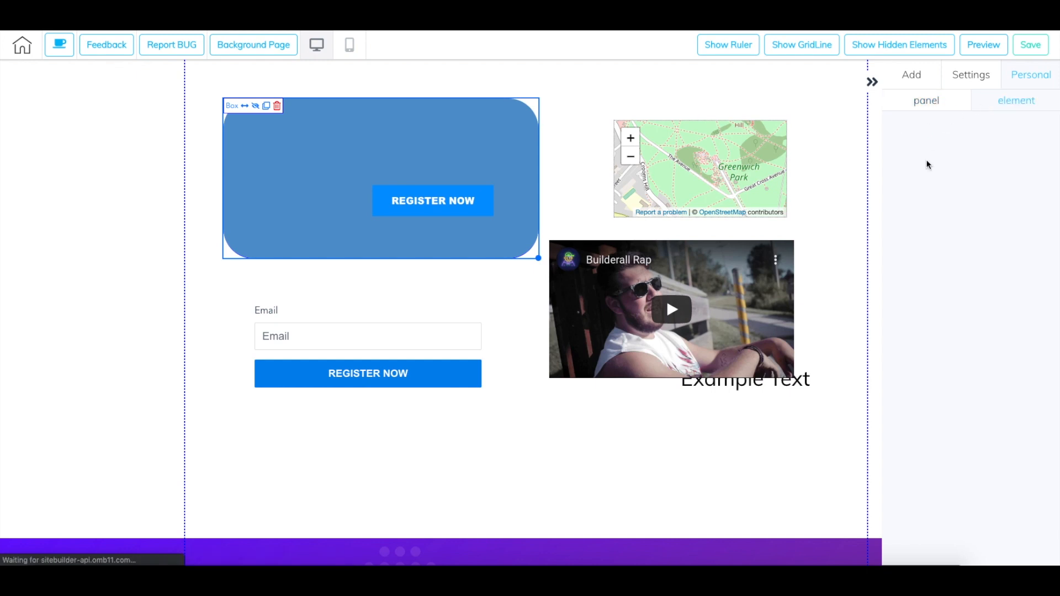
left_click(931, 105)
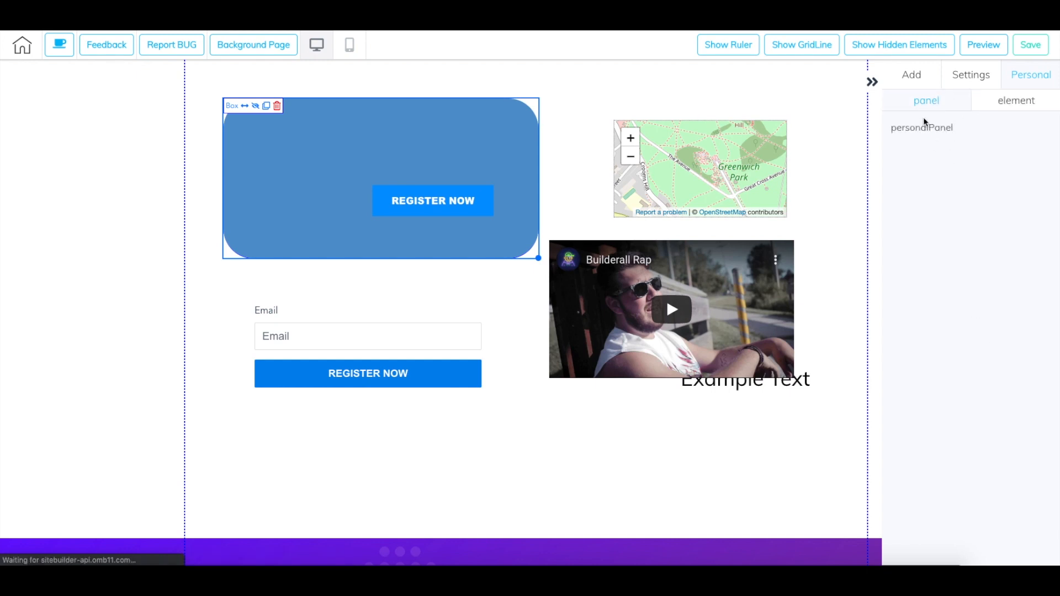
left_click(982, 76)
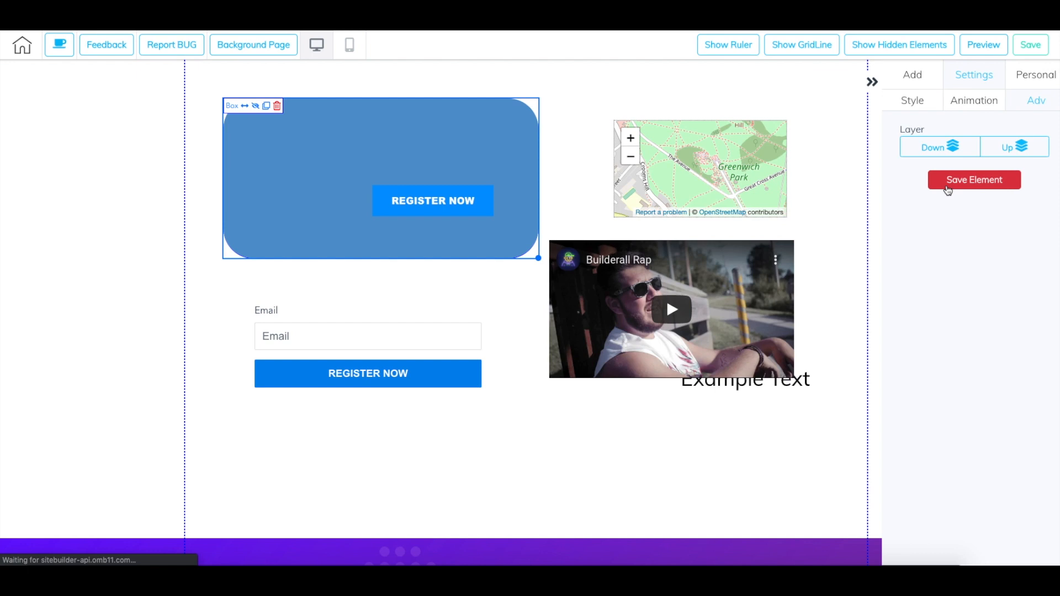
left_click(1042, 77)
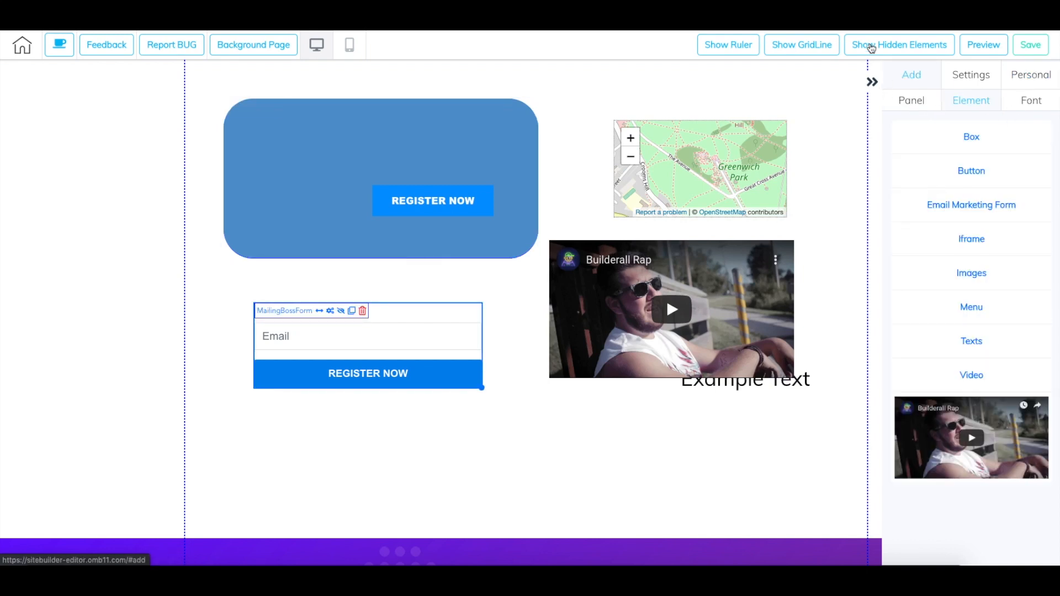
- Collapse the settings sidebar, nudge the "Marketing Digital Bussines" heading up slightly, and shift the Call to Action button to the right
left_click(873, 82)
scroll(860, 293, "down", 8)
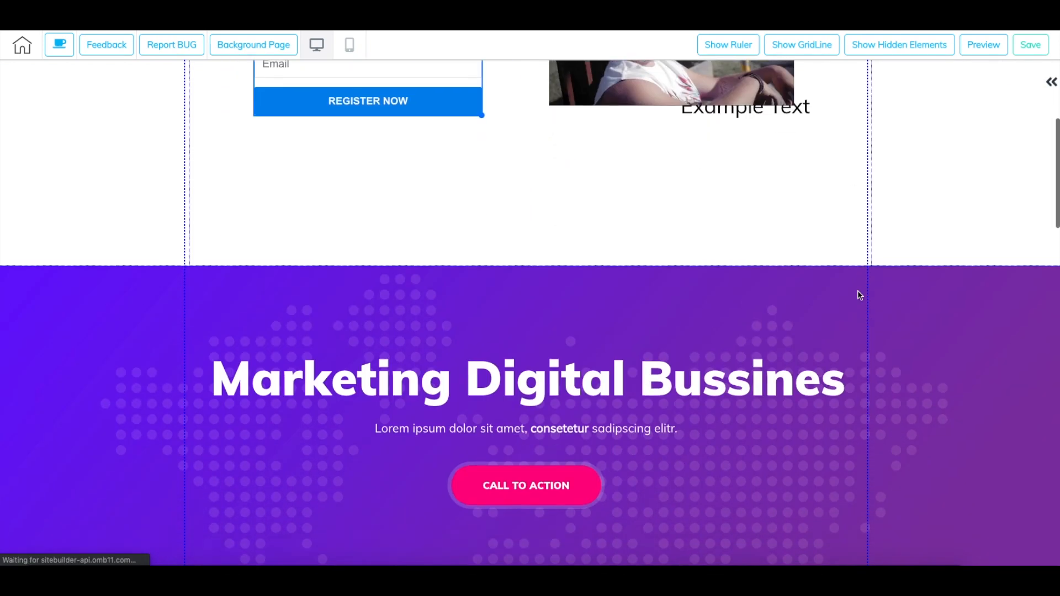
scroll(856, 292, "down", 1)
scroll(854, 288, "up", 1)
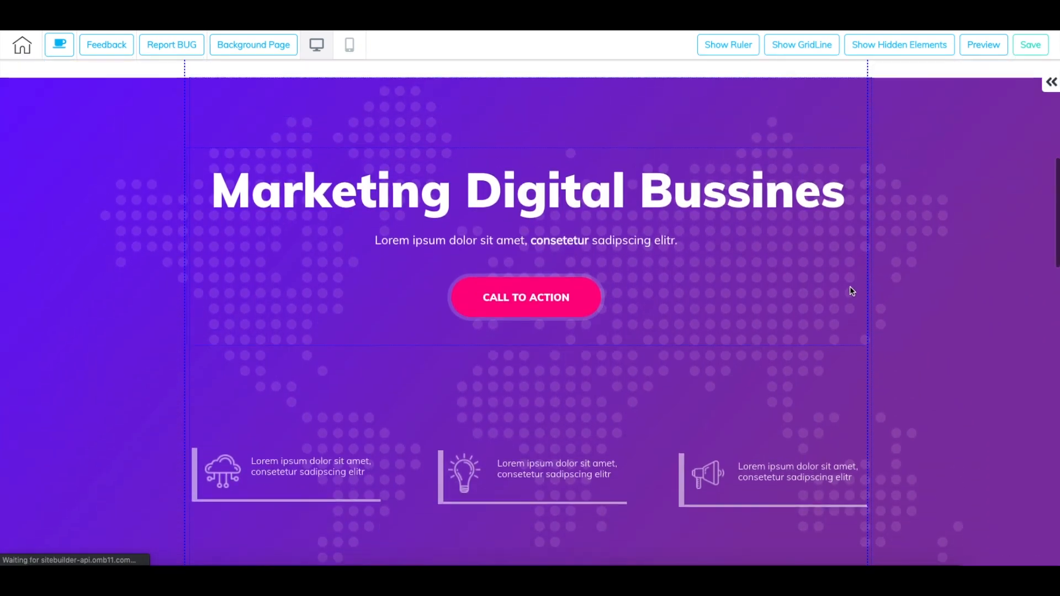
mouse_move(525, 199)
left_mouse_down()
mouse_move(525, 164)
mouse_move(522, 196)
left_mouse_up()
mouse_move(525, 311)
left_mouse_down()
mouse_move(524, 382)
mouse_move(504, 313)
mouse_move(529, 318)
left_mouse_up()
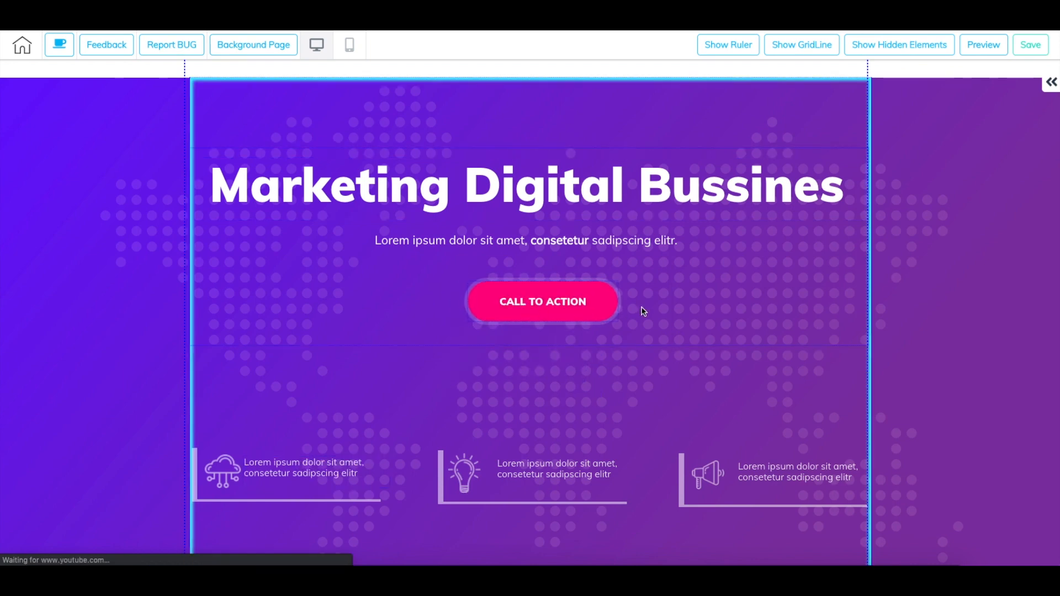
left_click_drag(640, 311, 643, 309)
- Move the megaphone icon and its text up to the middle of the purple panel, and view the icon's link options without changing them
left_click_drag(740, 470, 448, 386)
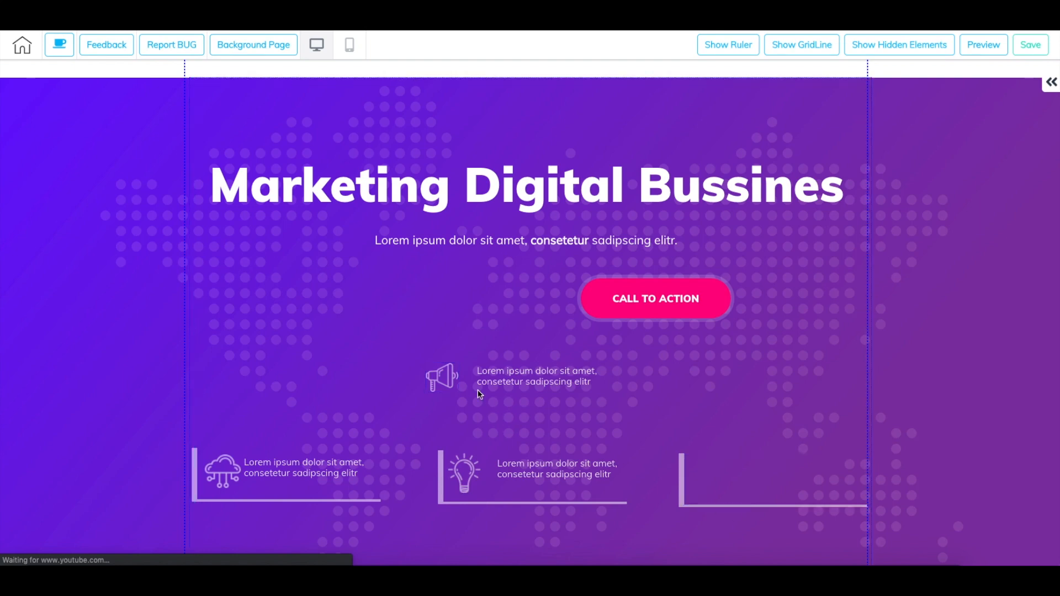
left_click(449, 383)
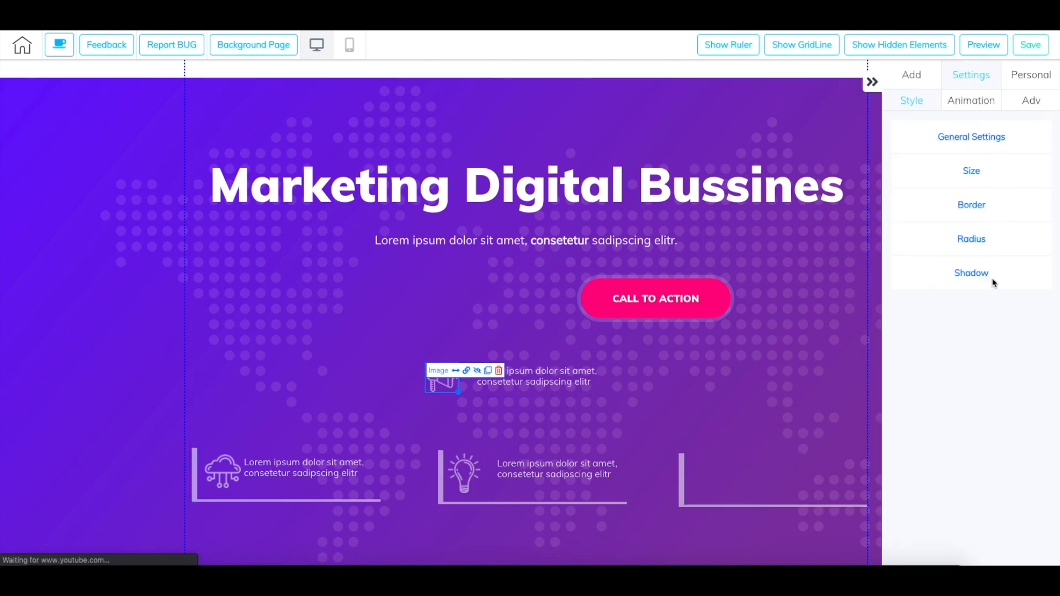
left_click(467, 371)
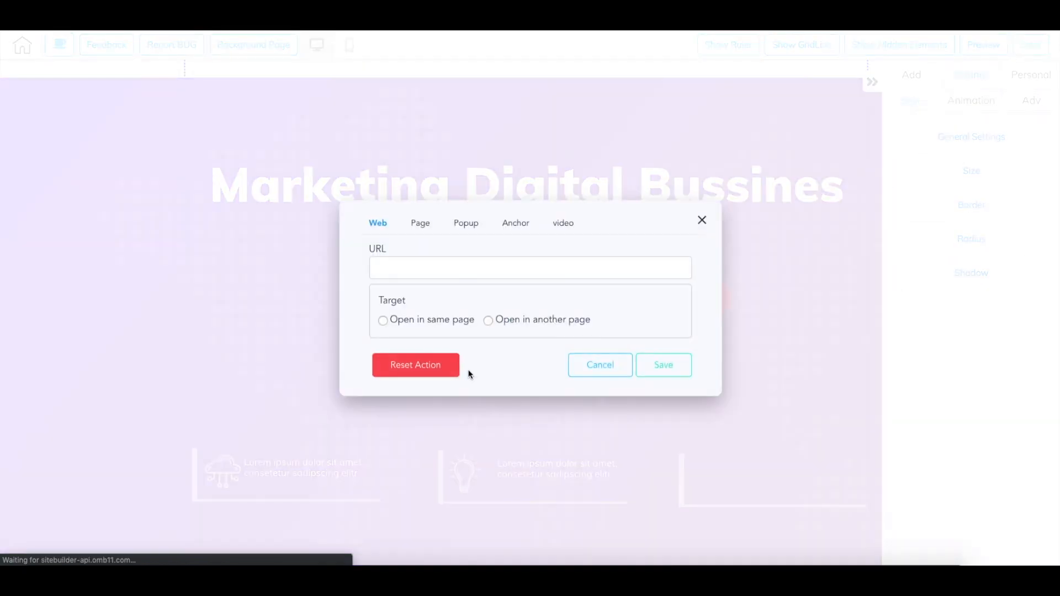
left_click(701, 220)
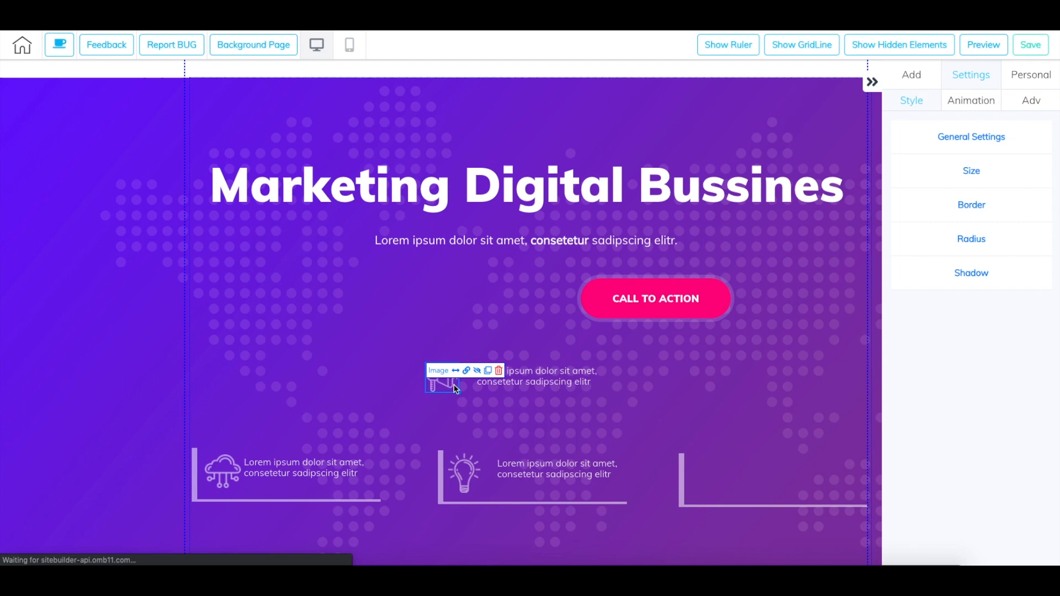
- Put the megaphone icon and its text back inside the third frame at the panel's lower right
left_click_drag(705, 480, 712, 489)
left_click_drag(513, 381, 771, 484)
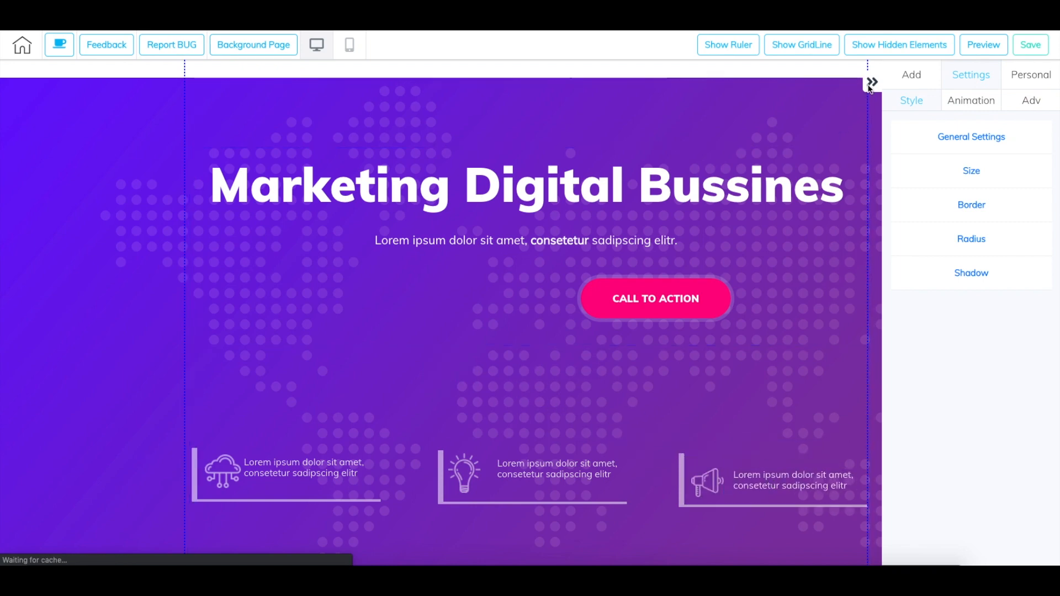
- Collapse the settings sidebar, switch to the mobile view and look through the page's mobile layout down to the team section
left_click(872, 83)
scroll(765, 284, "up", 1)
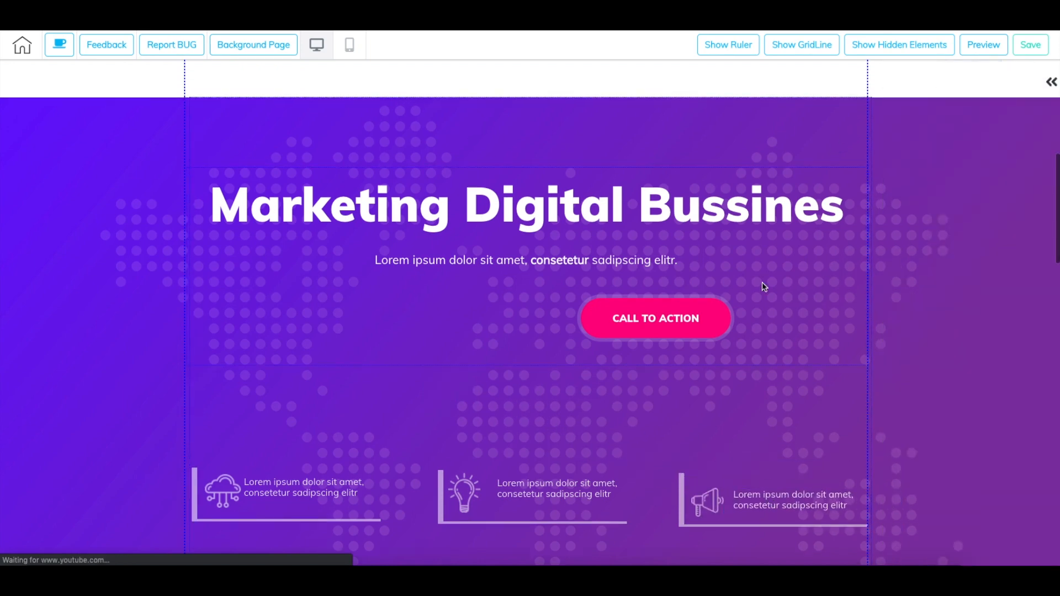
left_click(352, 44)
scroll(574, 275, "up", 8)
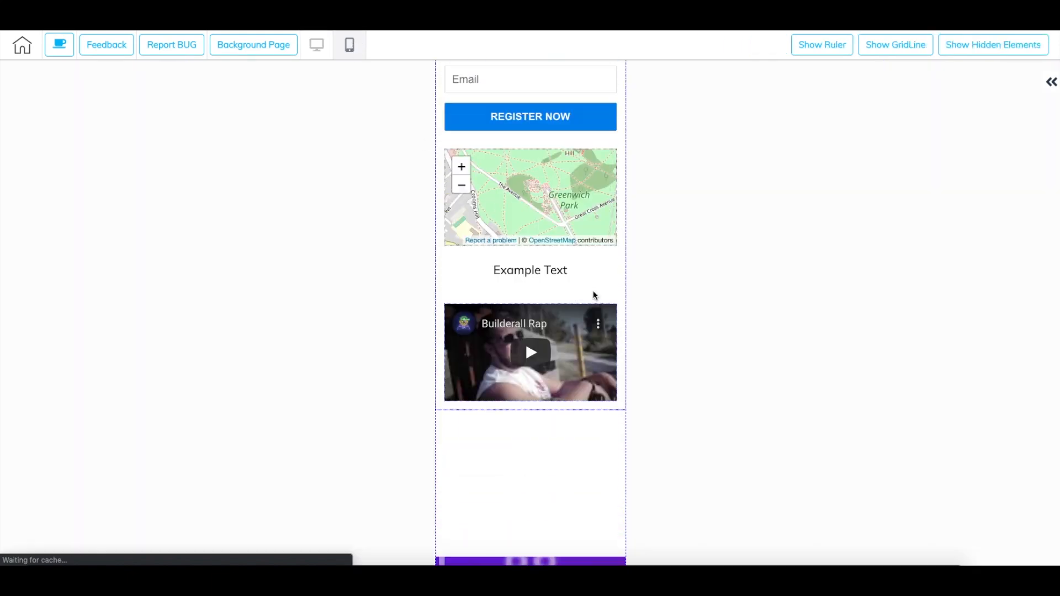
scroll(613, 306, "down", 10)
scroll(617, 309, "down", 10)
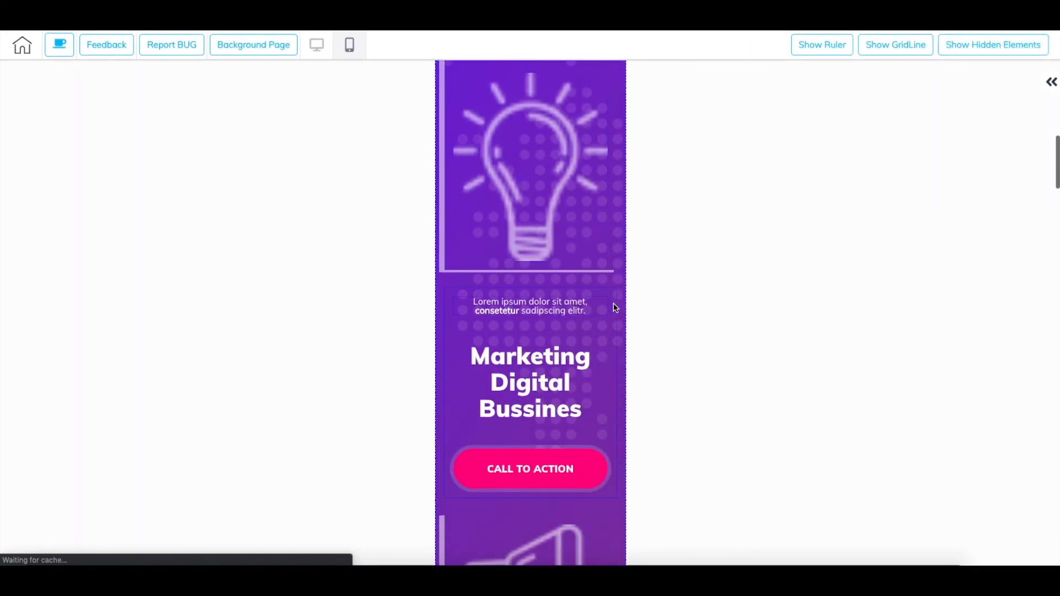
scroll(616, 308, "down", 8)
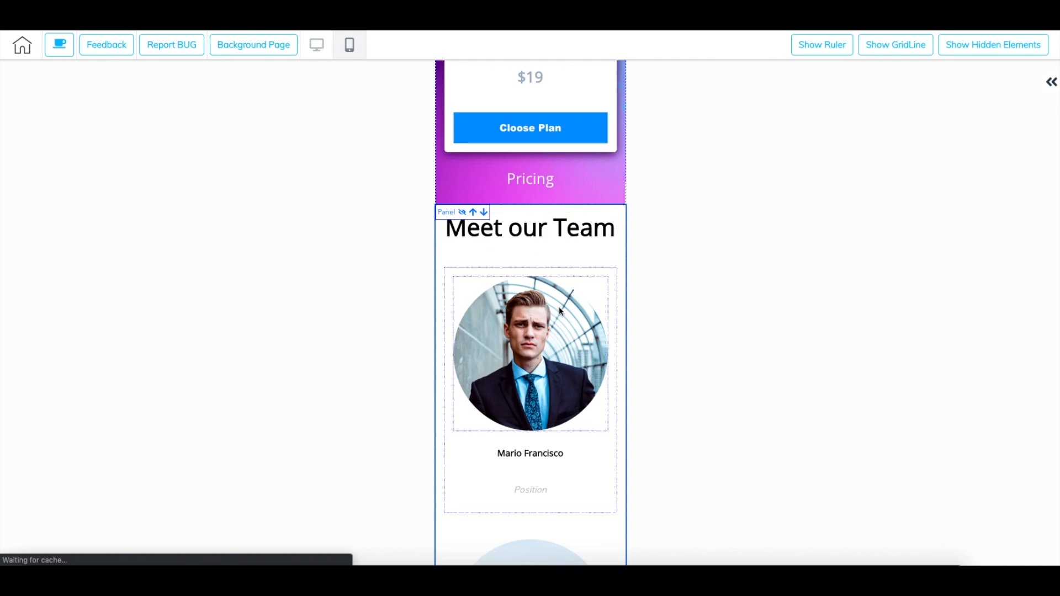
scroll(559, 309, "down", 4)
scroll(559, 310, "up", 10)
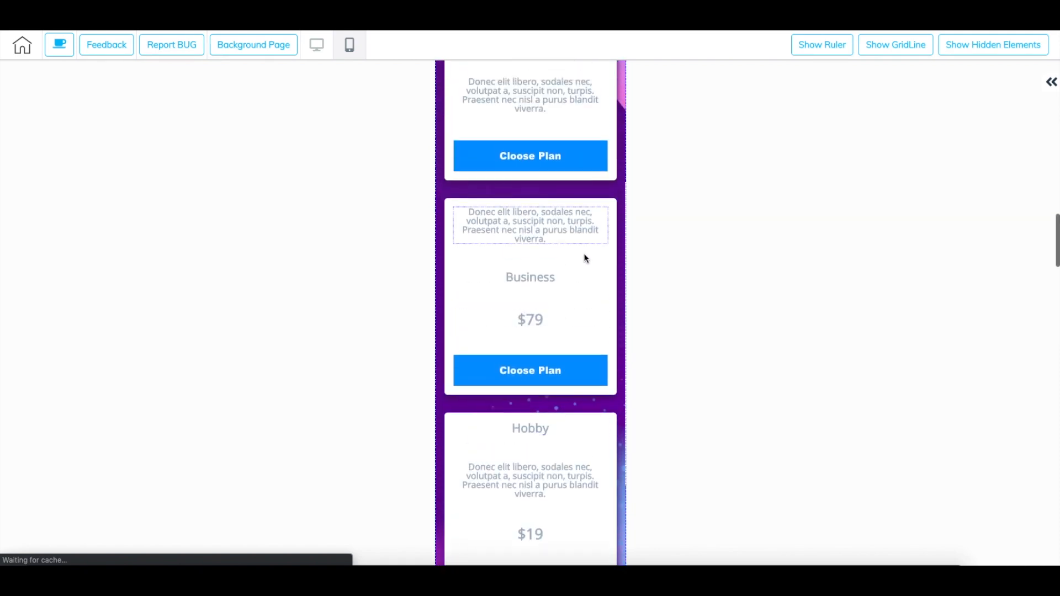
- Move the description text in the Business pricing box down so it sits between the $79 price and the plan button
left_click(607, 271)
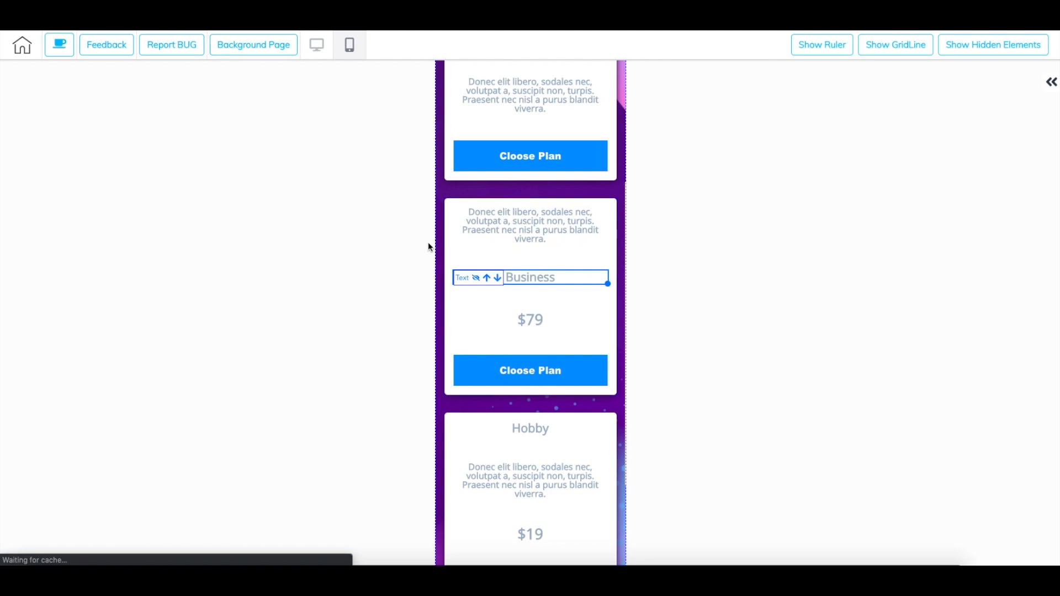
left_click(452, 230)
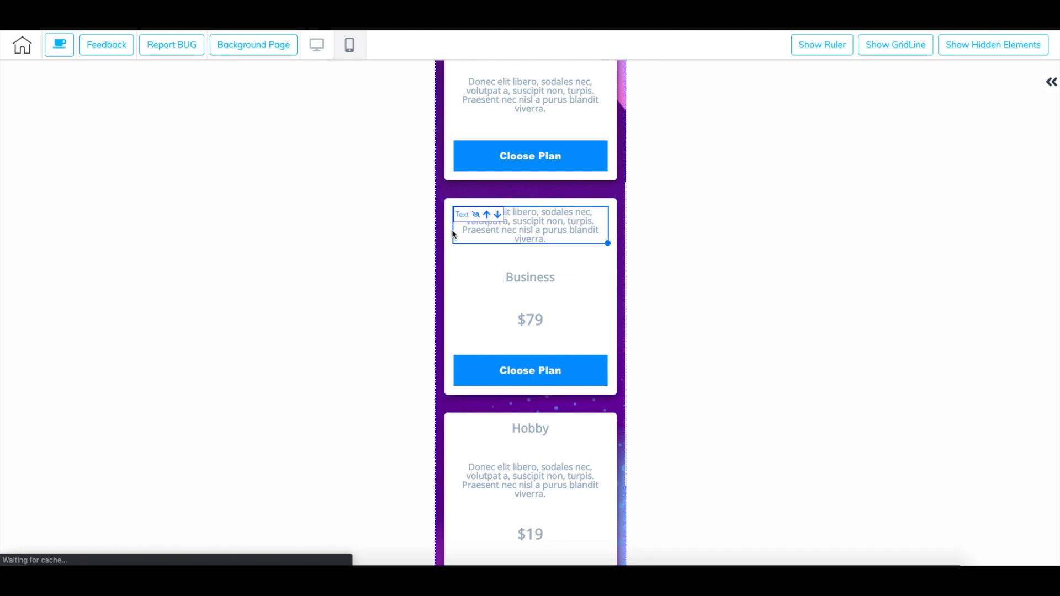
left_click(497, 215)
left_click(518, 273)
left_click(506, 254)
left_click(509, 268)
left_click(499, 256)
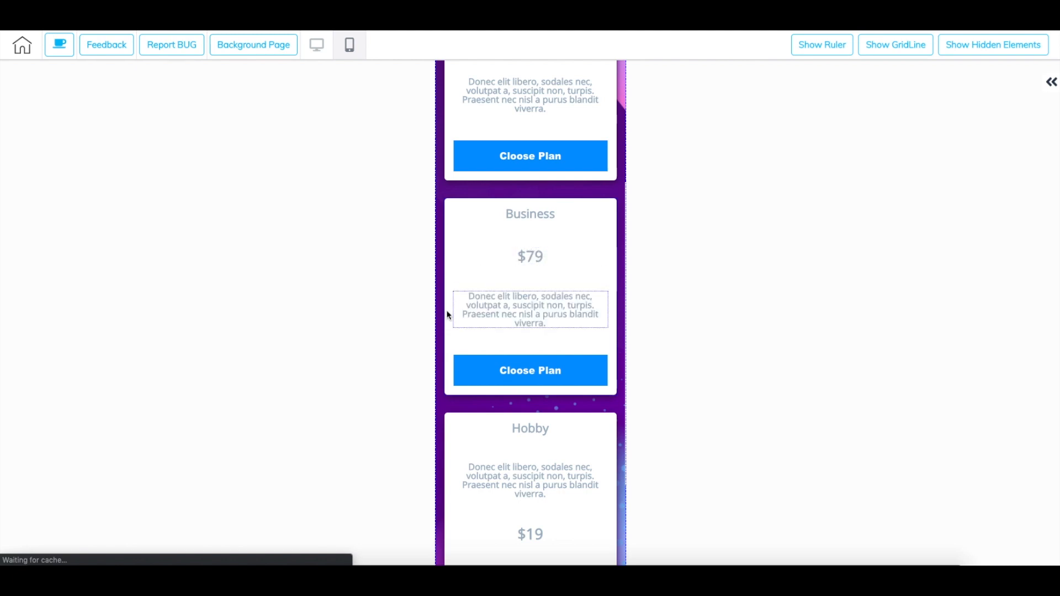
- Move the whole Business pricing box below the Hobby box and back above it
left_click(451, 205)
left_click(450, 203)
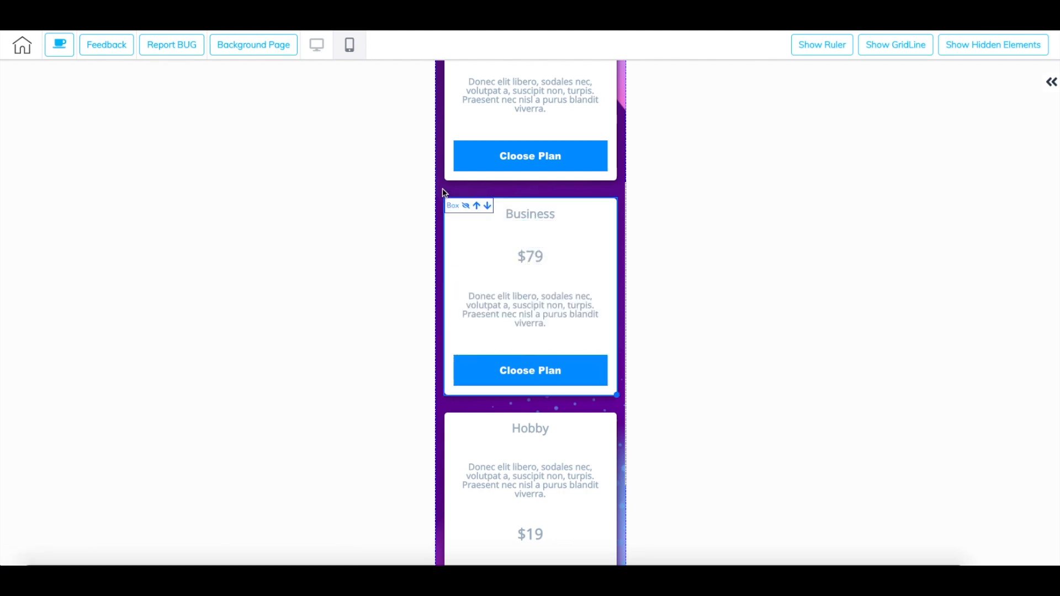
left_click(488, 207)
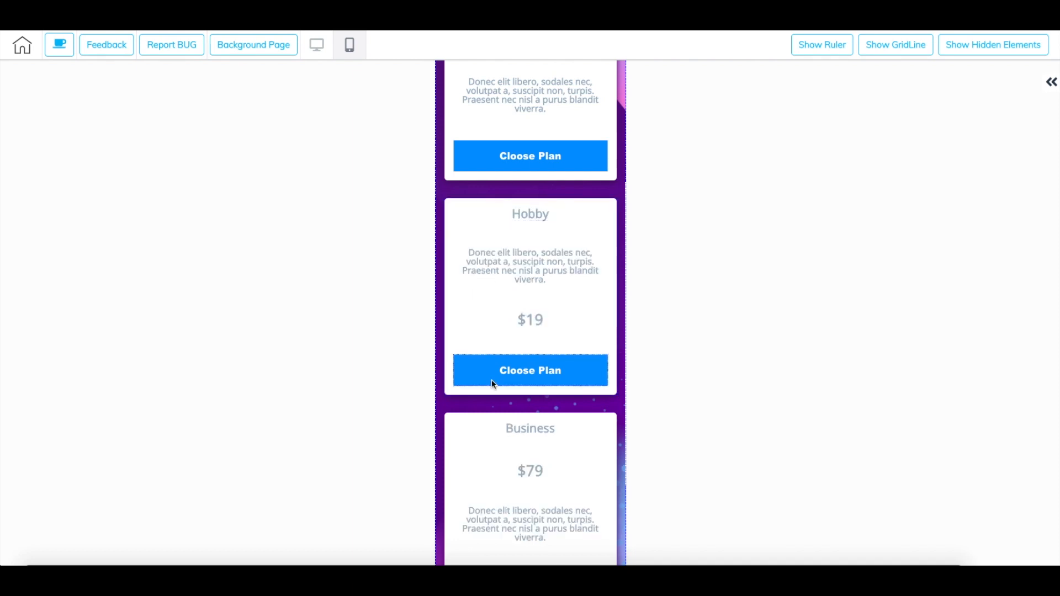
left_click(486, 415)
left_click(478, 421)
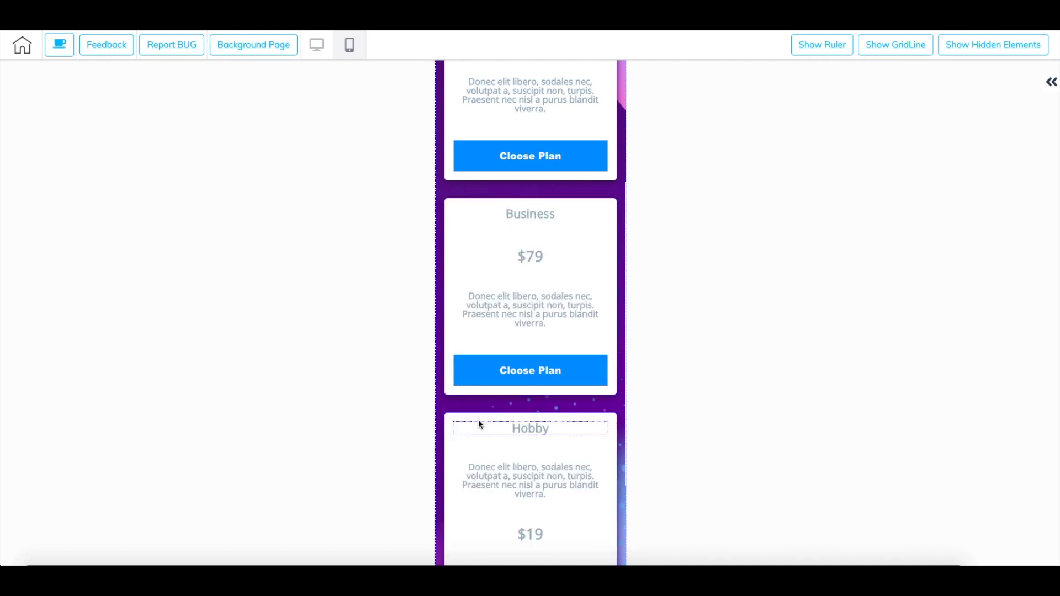
- Move the Call to Action button up one position in the mobile layout of the purple marketing panel
scroll(542, 329, "up", 8)
scroll(544, 329, "up", 3)
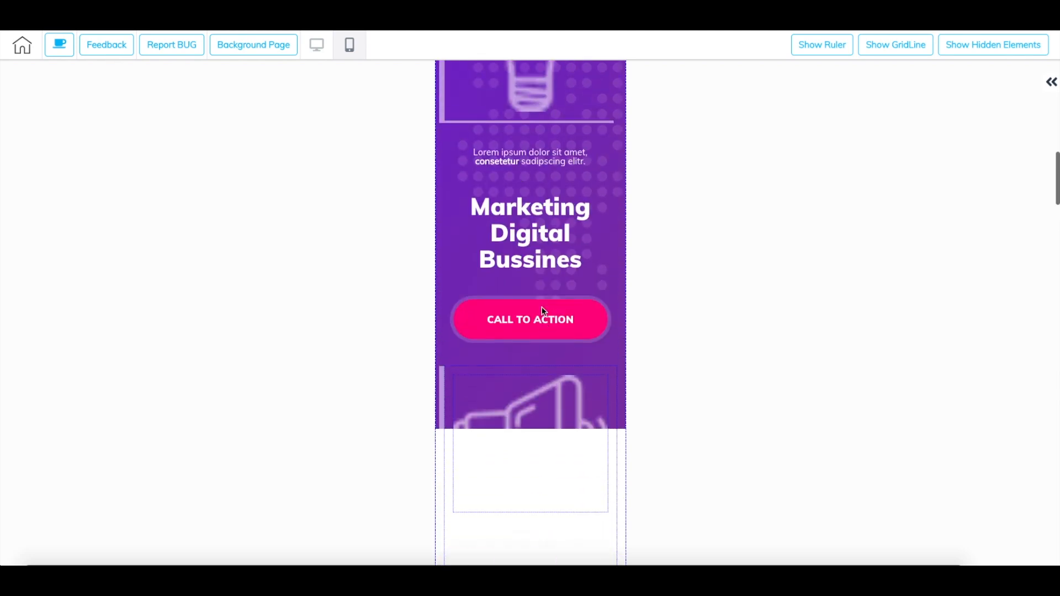
left_click(526, 318)
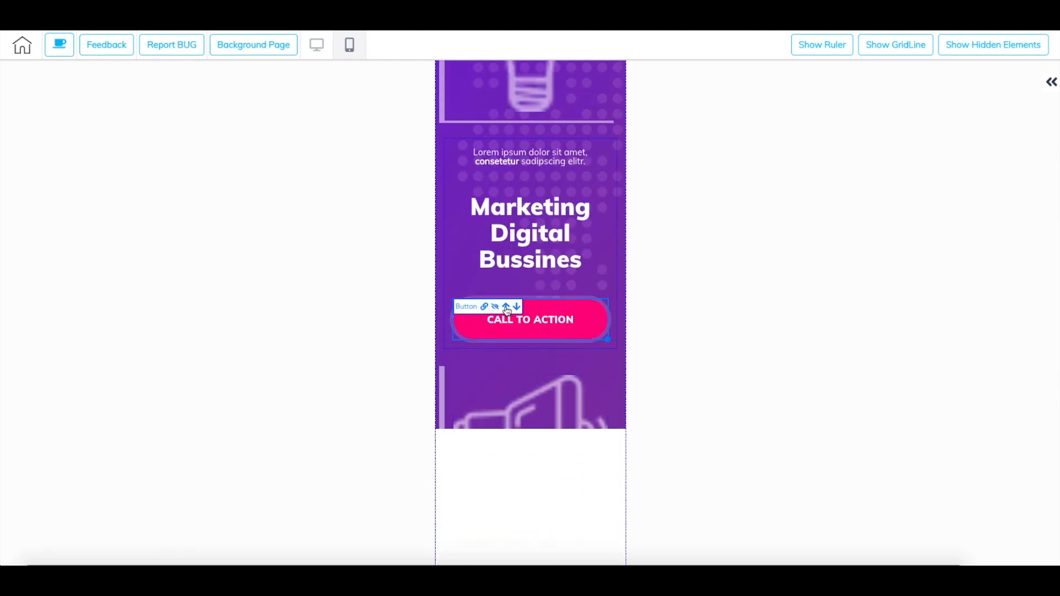
left_click(507, 307)
- Return to the desktop view, save and publish the website, and go back to the site's page overview
scroll(552, 313, "up", 6)
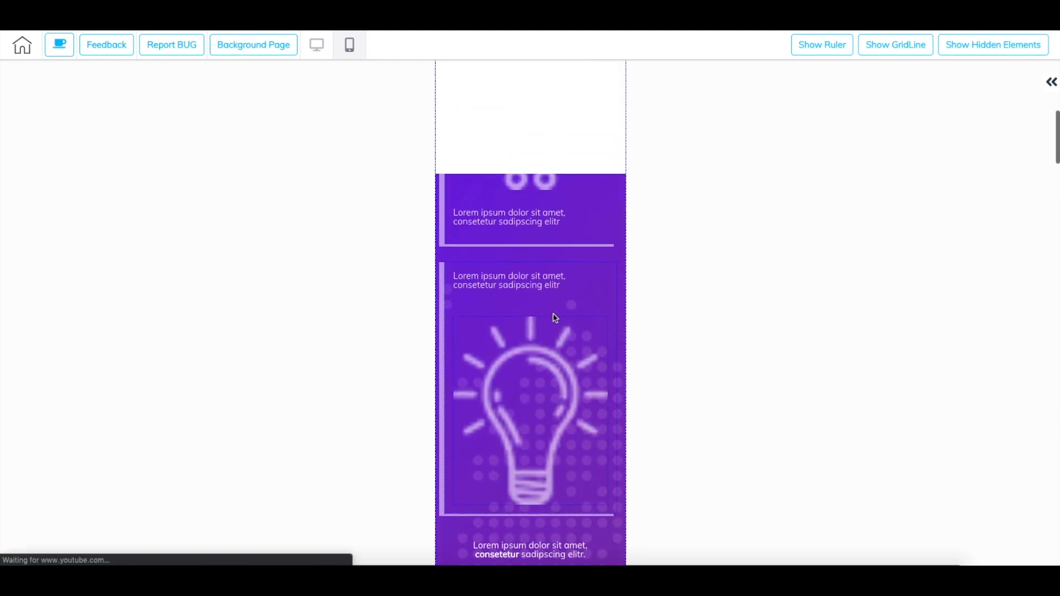
scroll(553, 315, "up", 8)
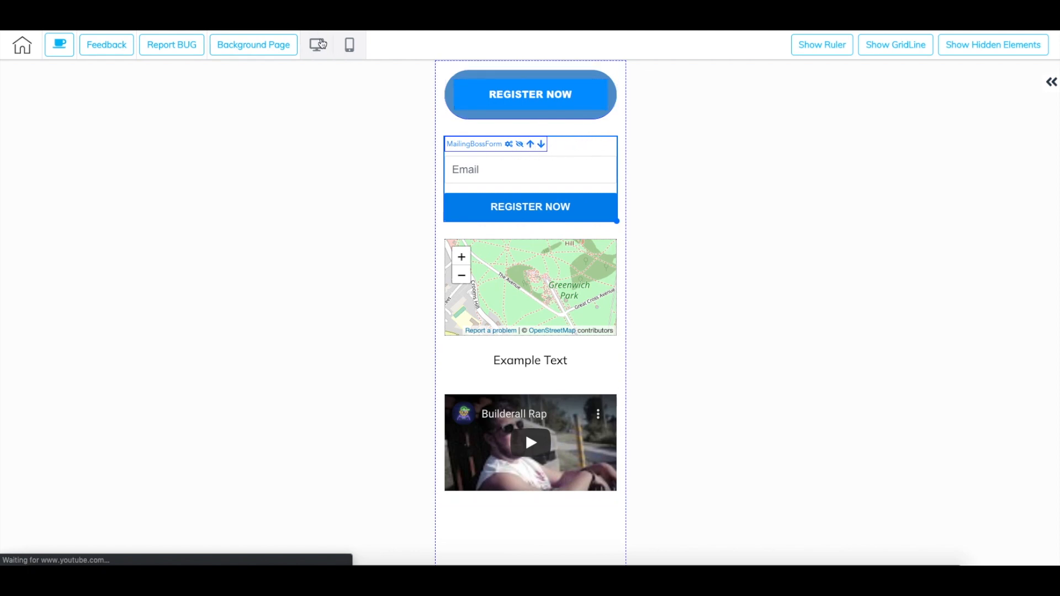
left_click(317, 44)
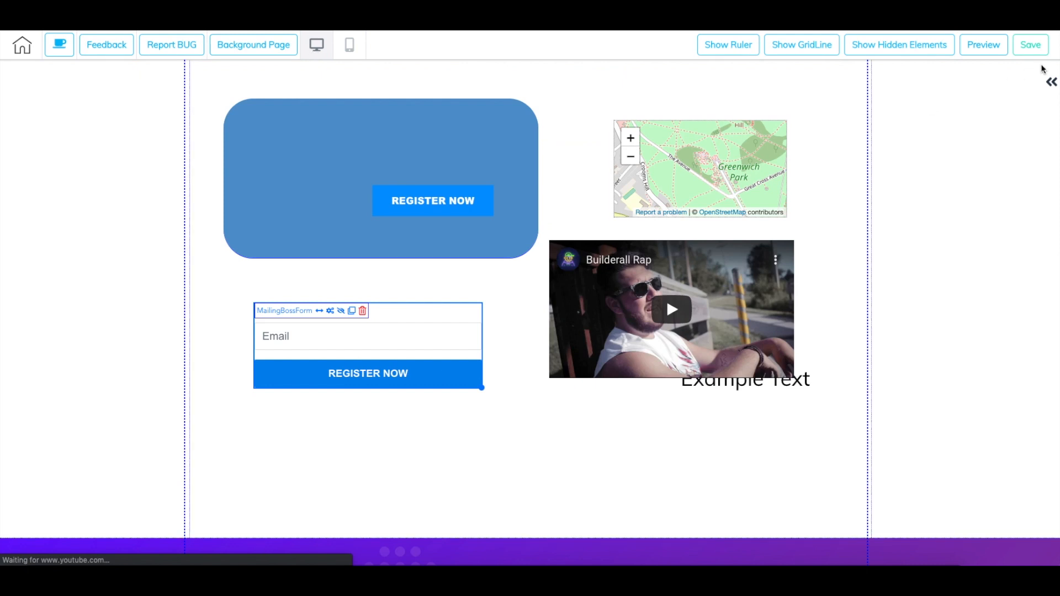
left_click(1033, 50)
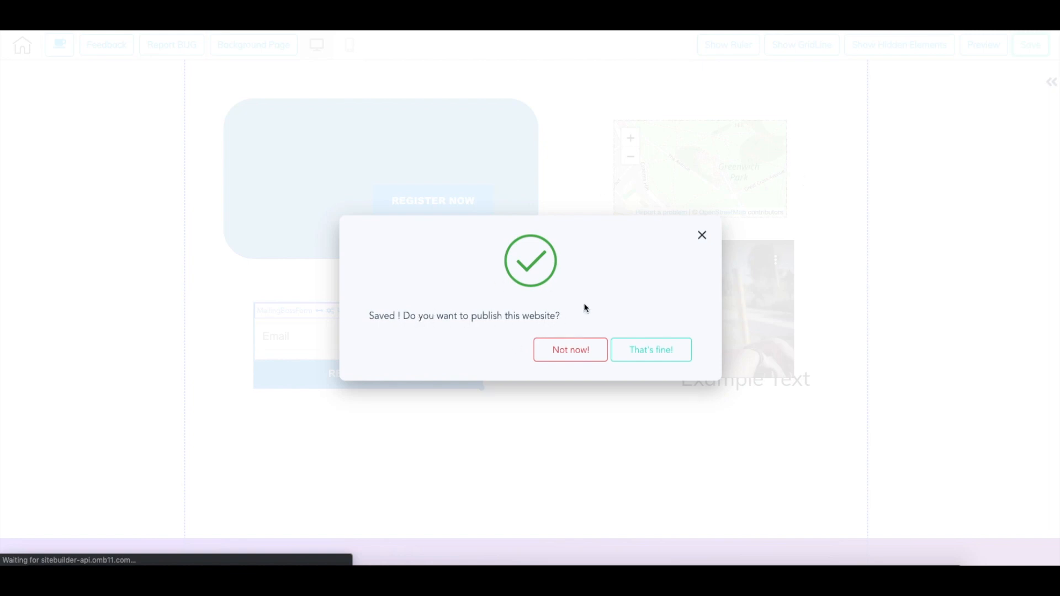
left_click(663, 356)
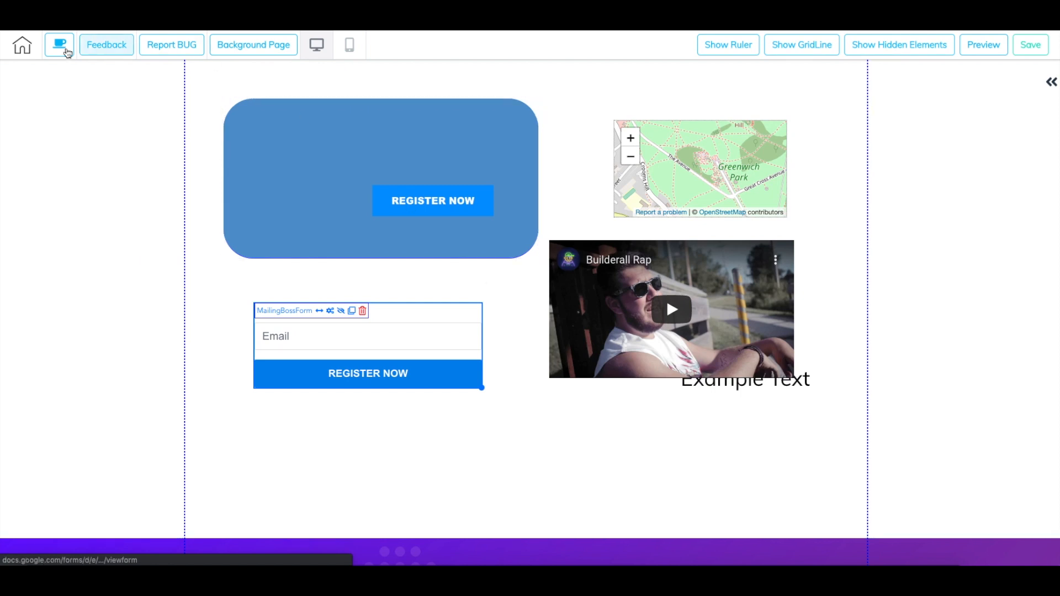
left_click(28, 46)
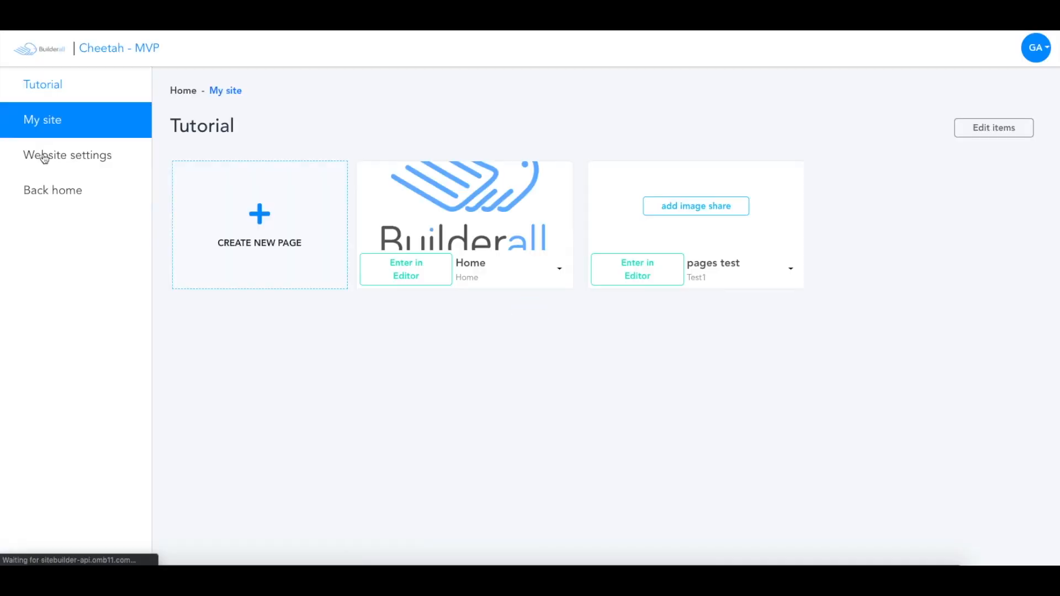